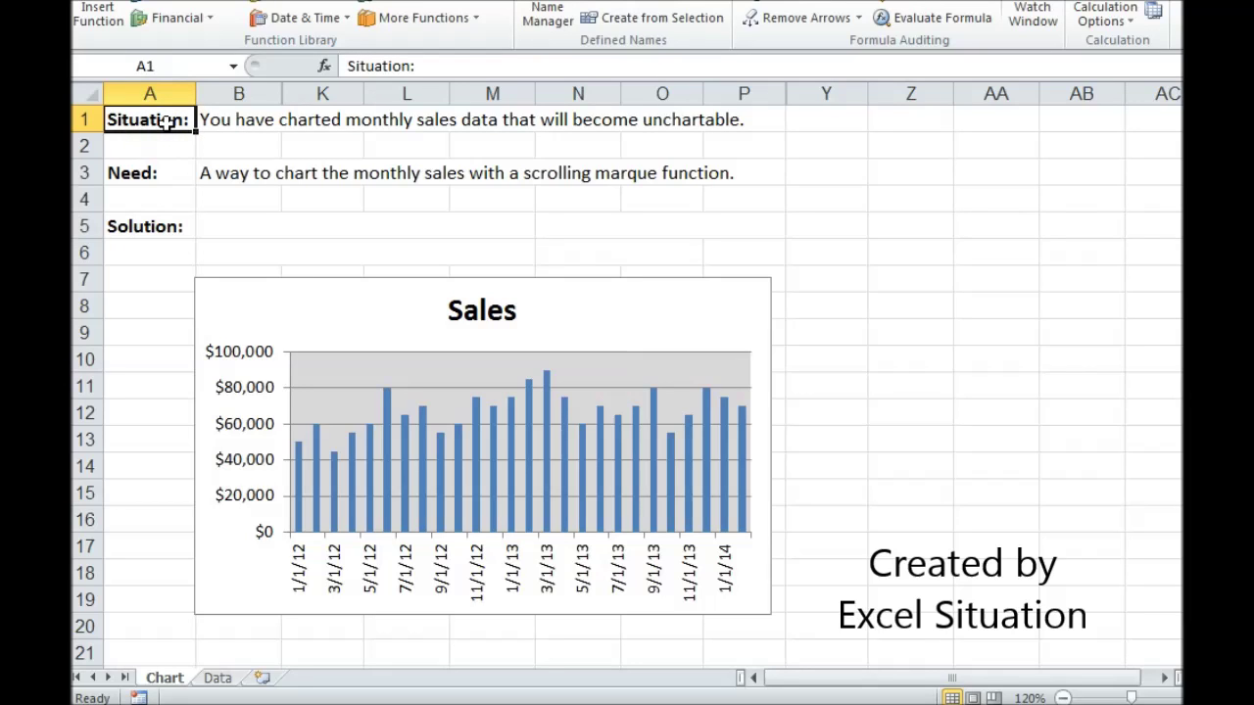
pyautogui.click(168, 173)
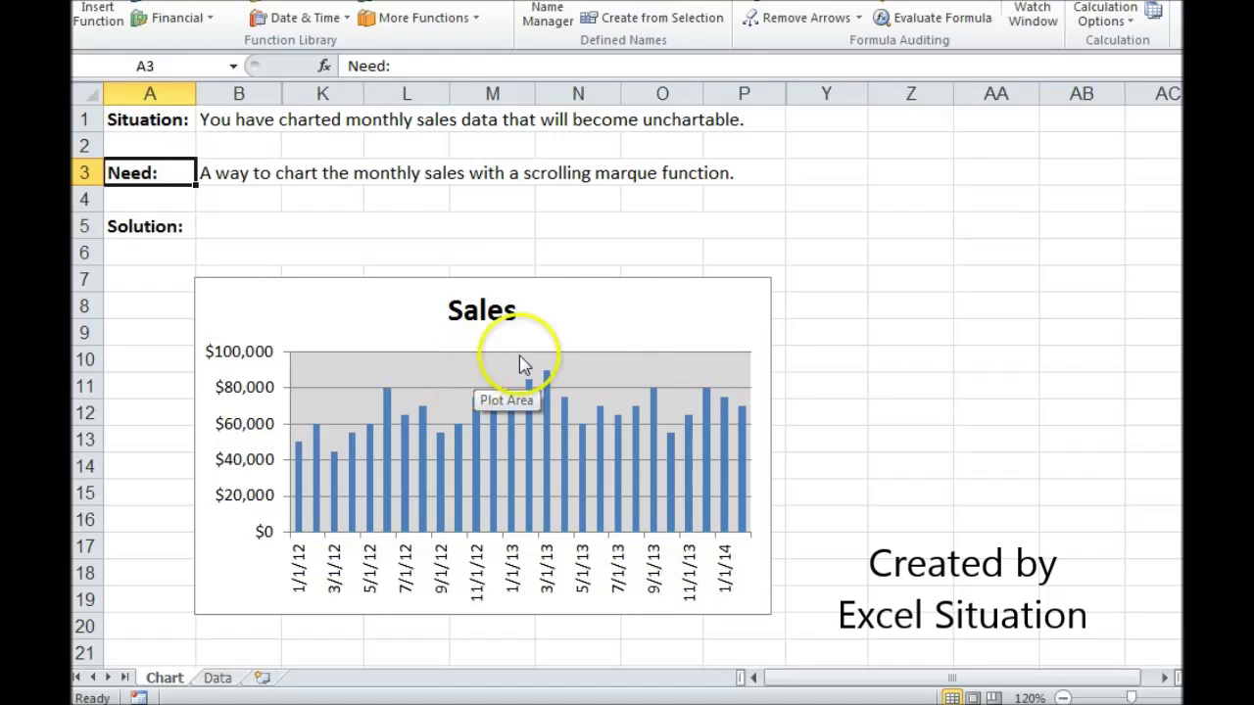
pyautogui.moveTo(638, 492)
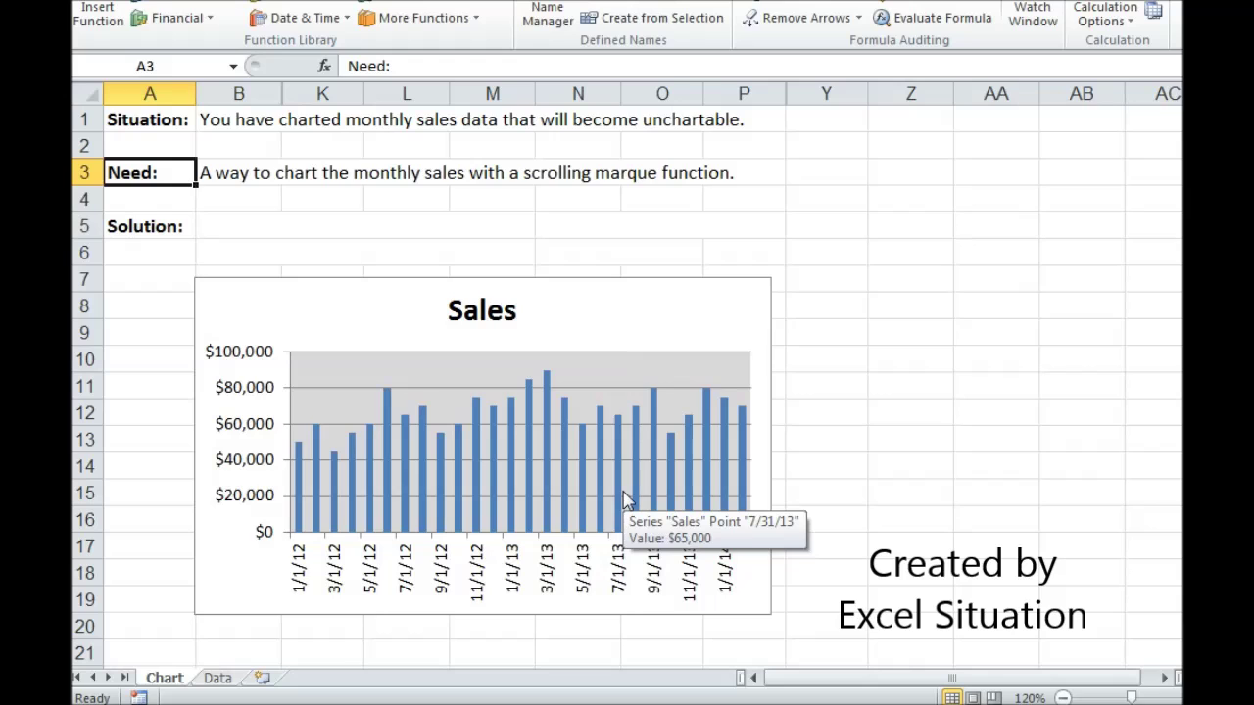
pyautogui.moveTo(637, 446)
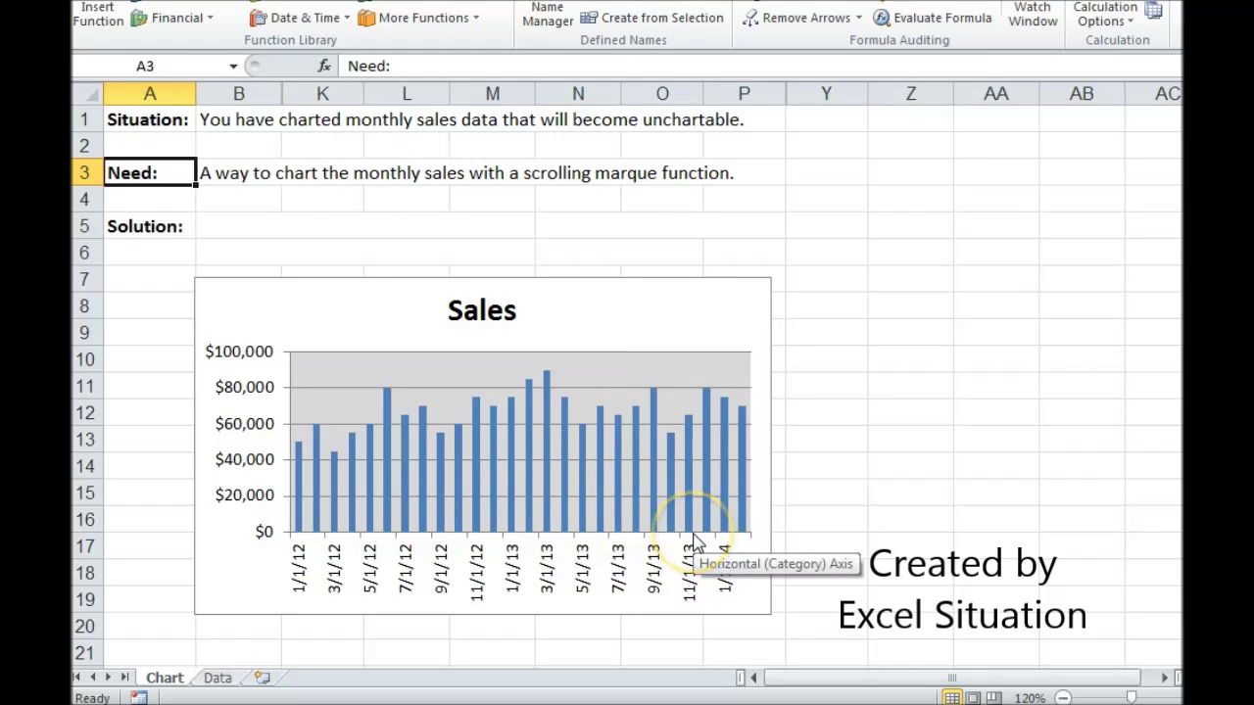
# - Enter 6 in cell B20 and 12 in cell B21 below the Sales chart
pyautogui.click(257, 630)
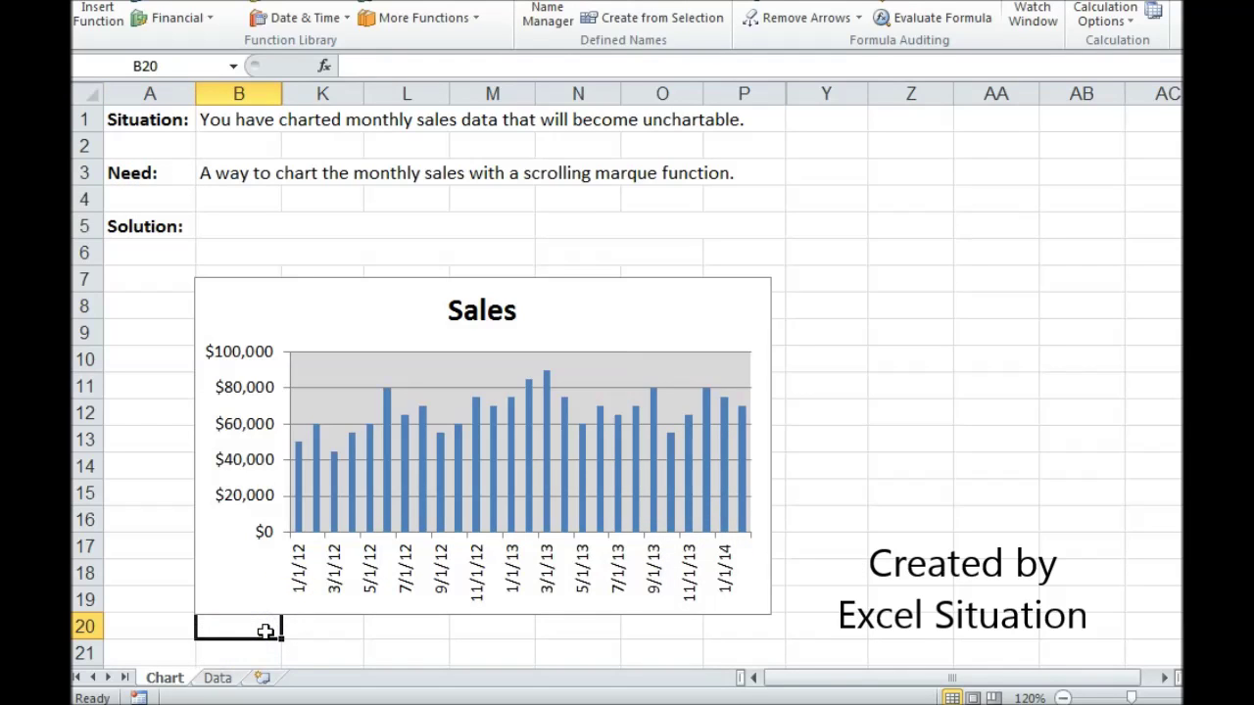
pyautogui.write('6')
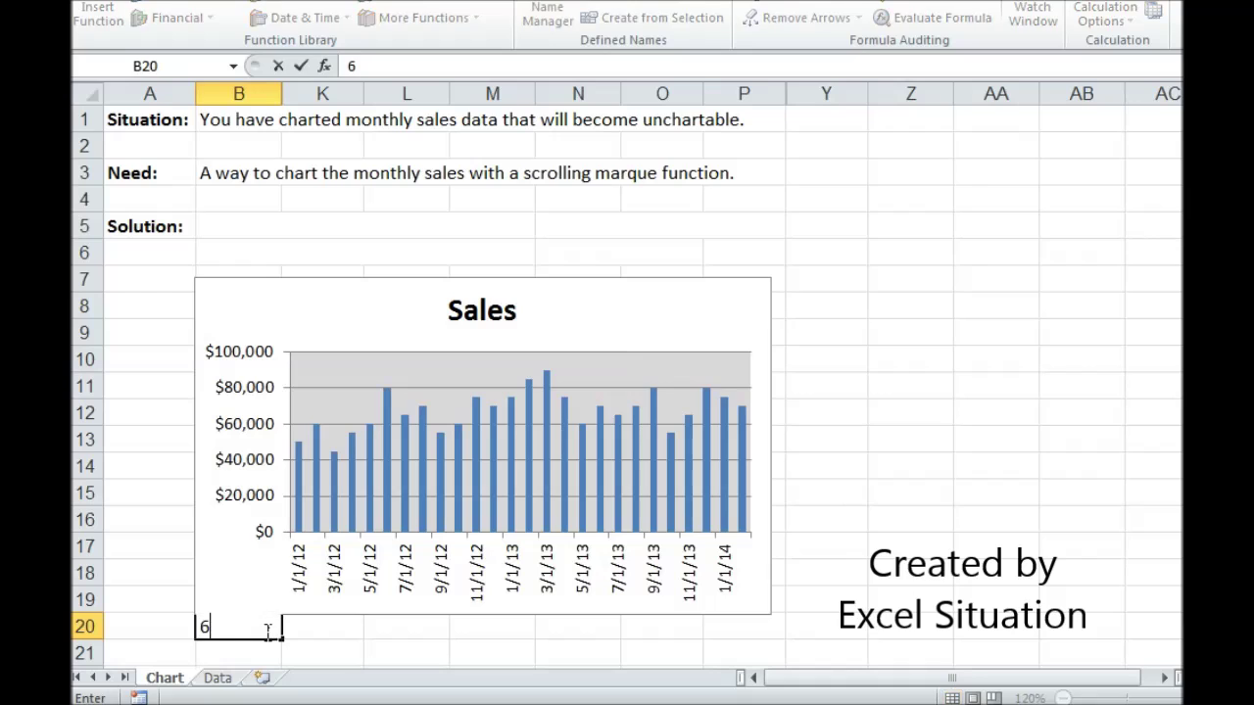
pyautogui.press('Return')
pyautogui.click(266, 630)
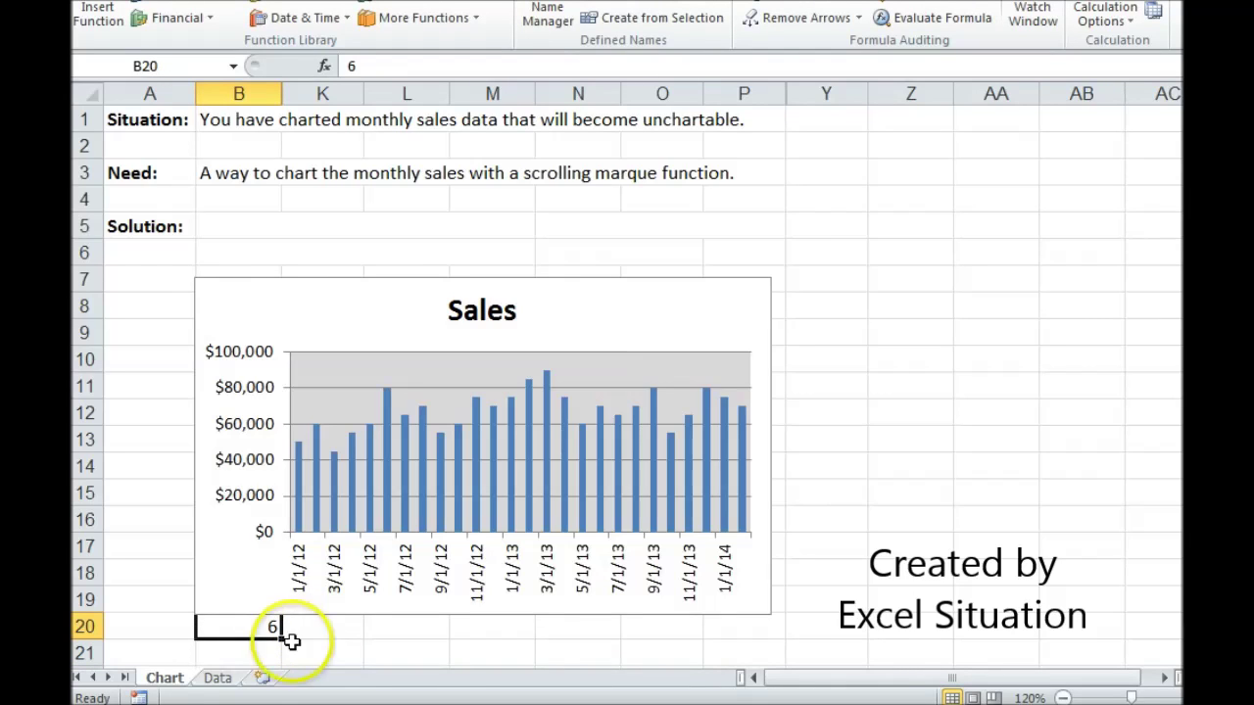
pyautogui.click(258, 650)
pyautogui.write('12')
pyautogui.press('Up')
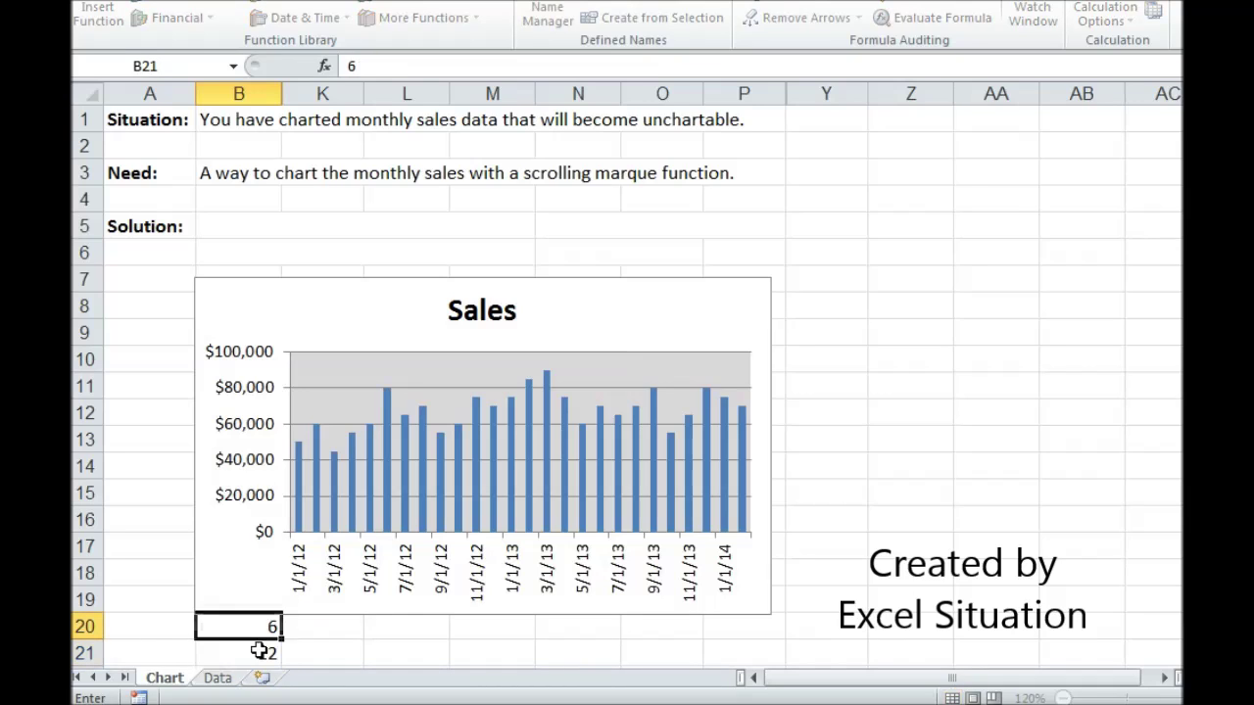
pyautogui.press('Down')
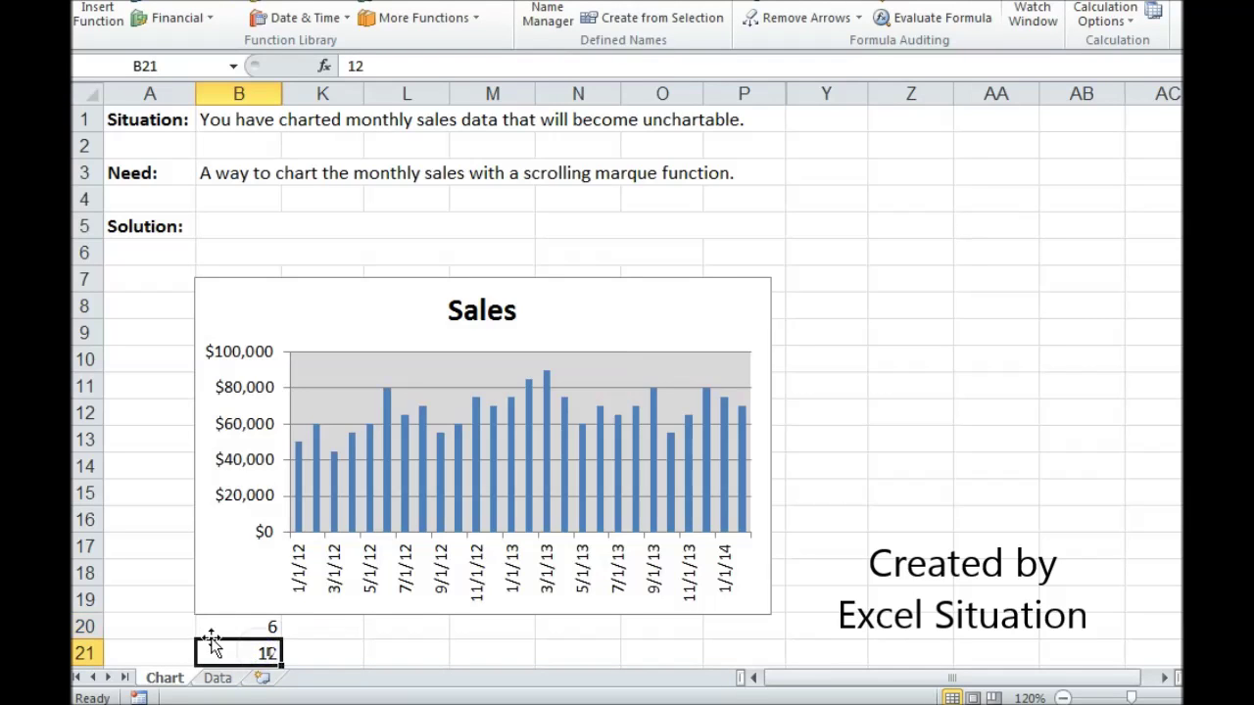
pyautogui.click(229, 653)
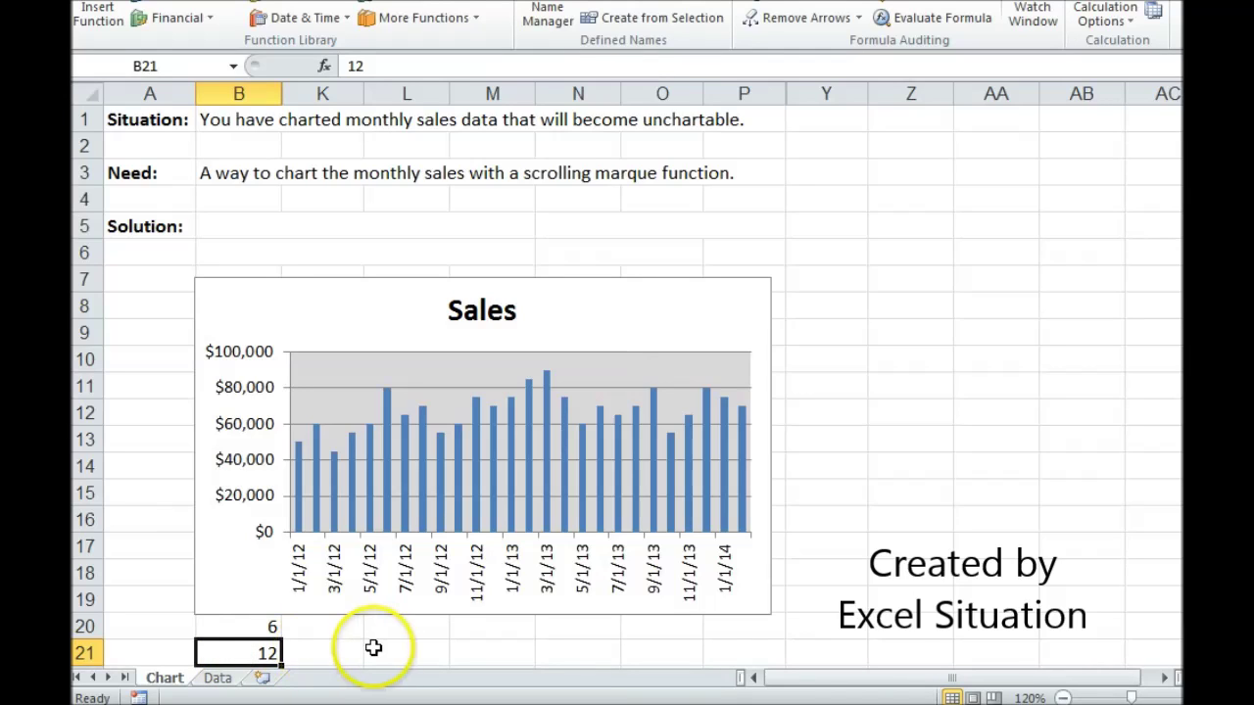
# - Define a workbook-level name TP that refers to cell B20 of the Chart sheet
pyautogui.click(551, 20)
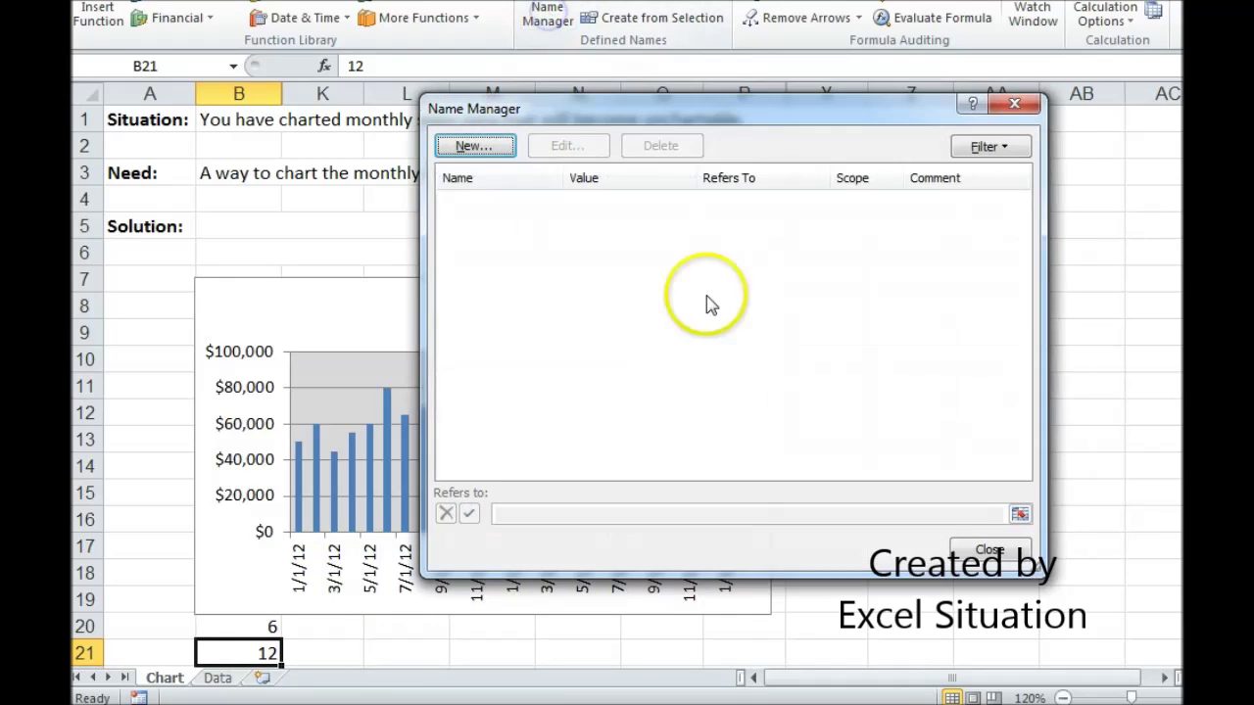
pyautogui.click(475, 146)
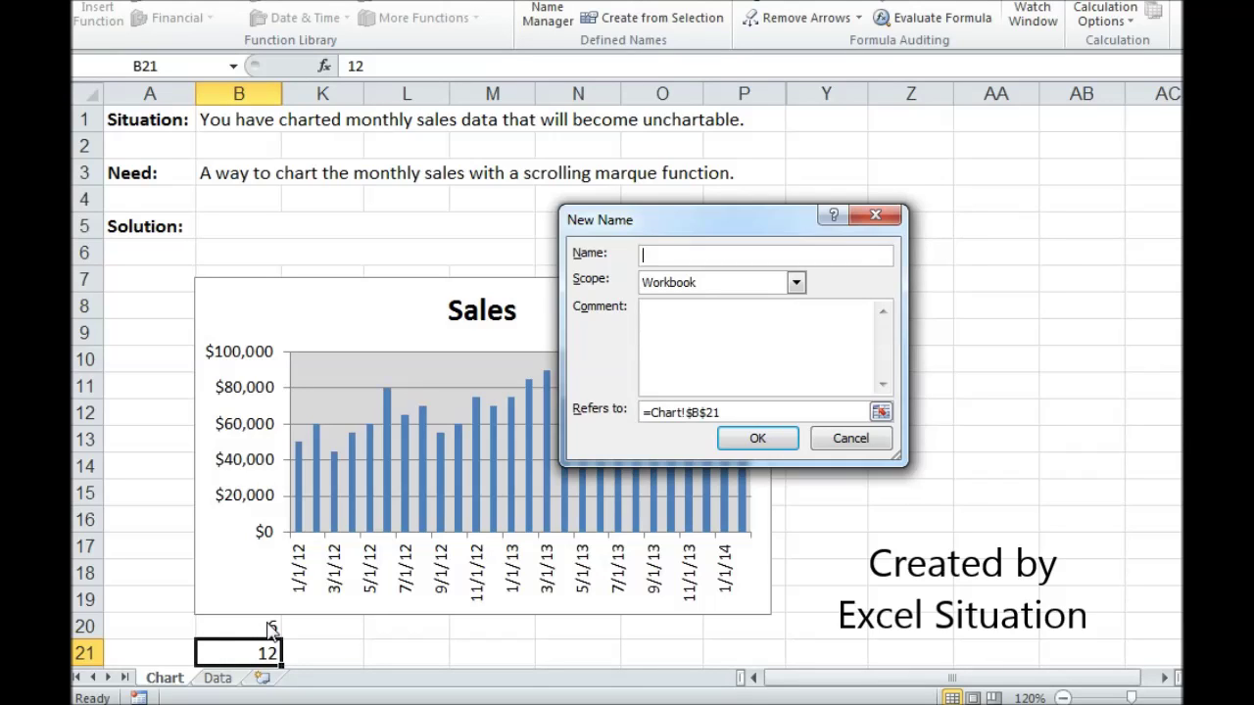
pyautogui.click(253, 629)
pyautogui.write('TP')
pyautogui.moveTo(787, 415); pyautogui.dragTo(578, 438)
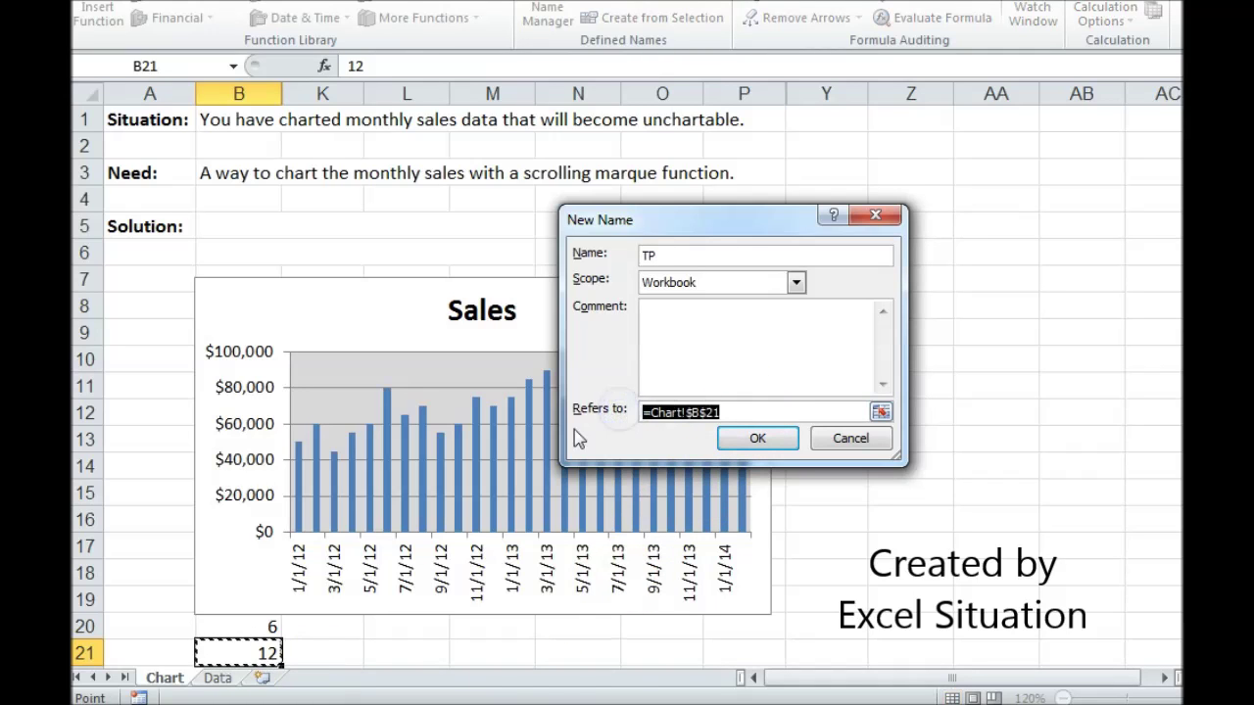
pyautogui.click(259, 627)
pyautogui.click(745, 438)
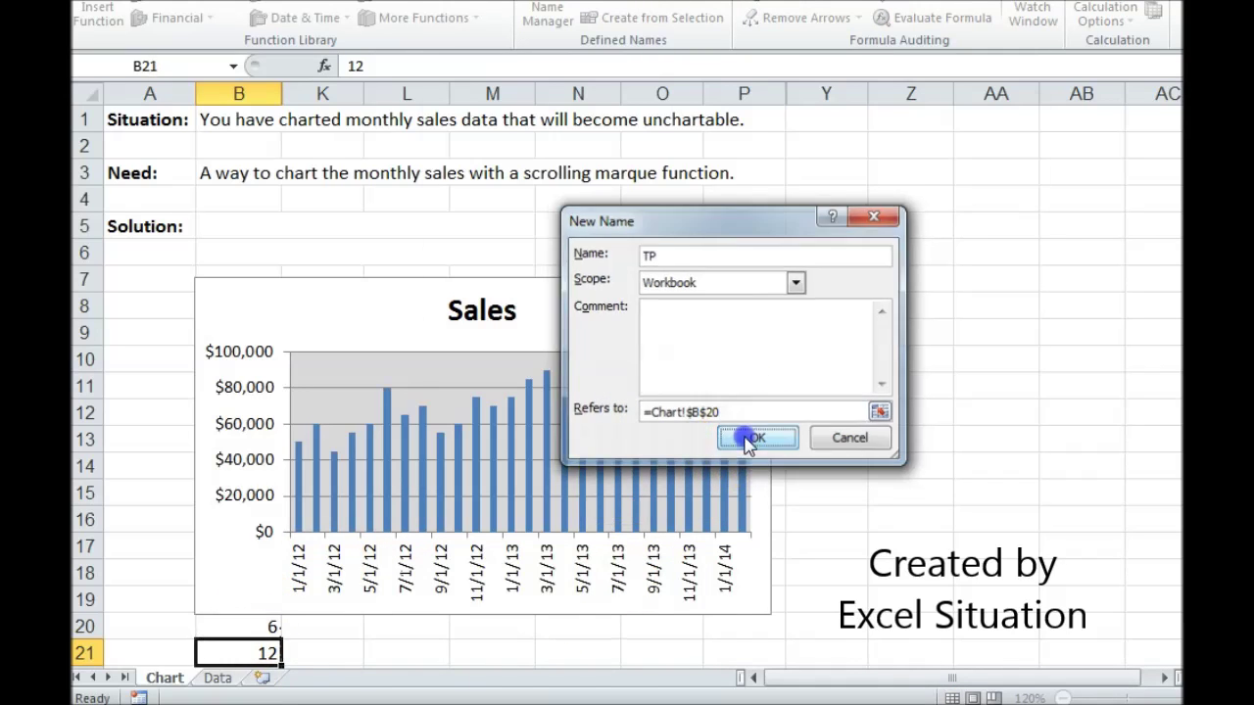
# - Define a workbook-level name SV that refers to cell B21 of the Chart sheet and close the name list
pyautogui.click(476, 146)
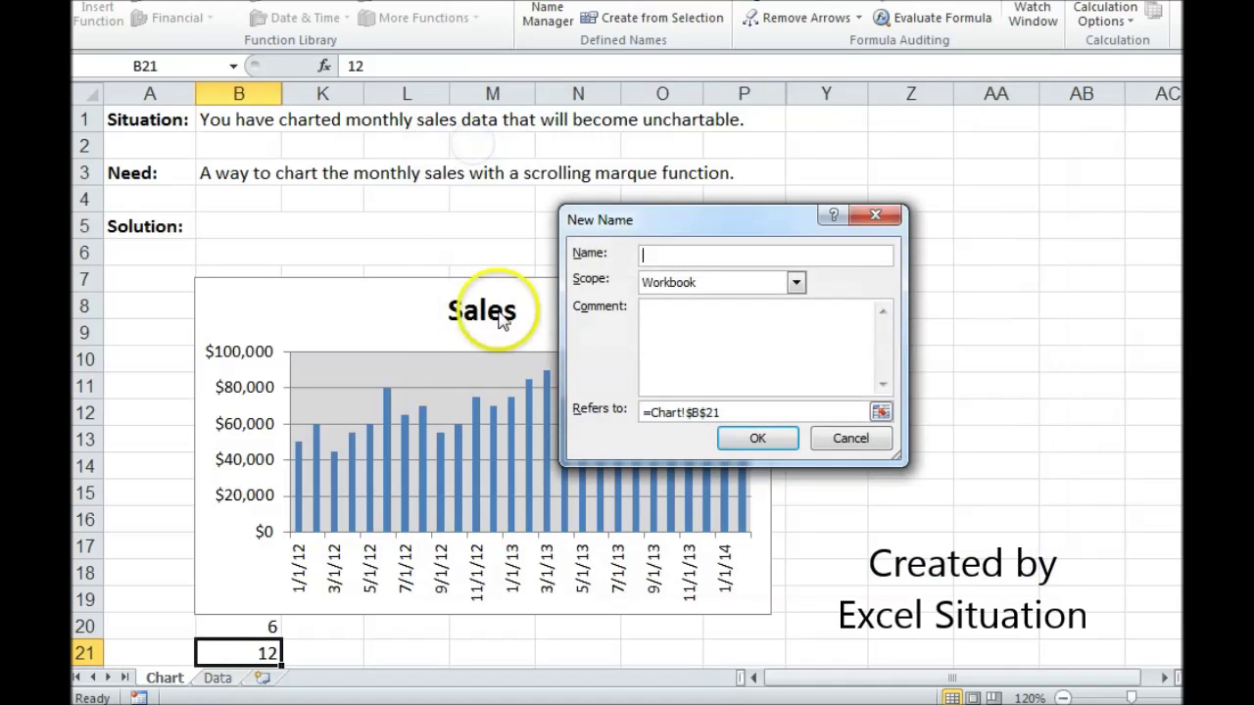
pyautogui.write('SV')
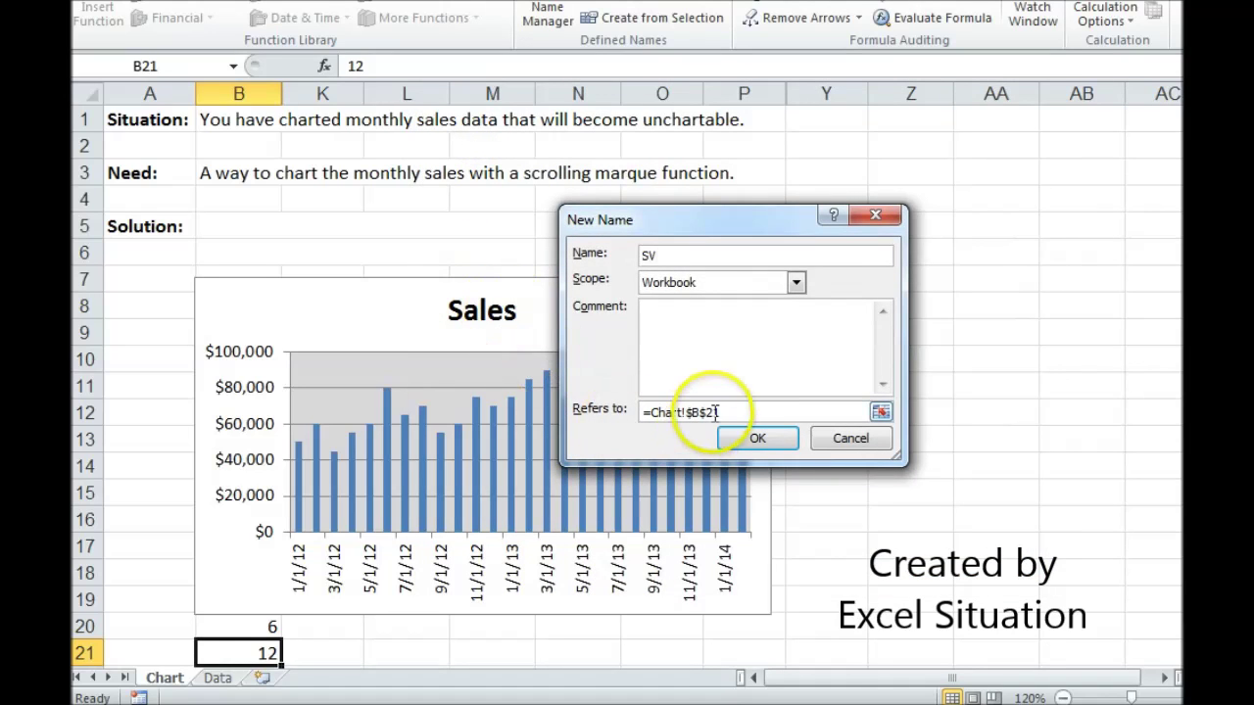
pyautogui.click(724, 412)
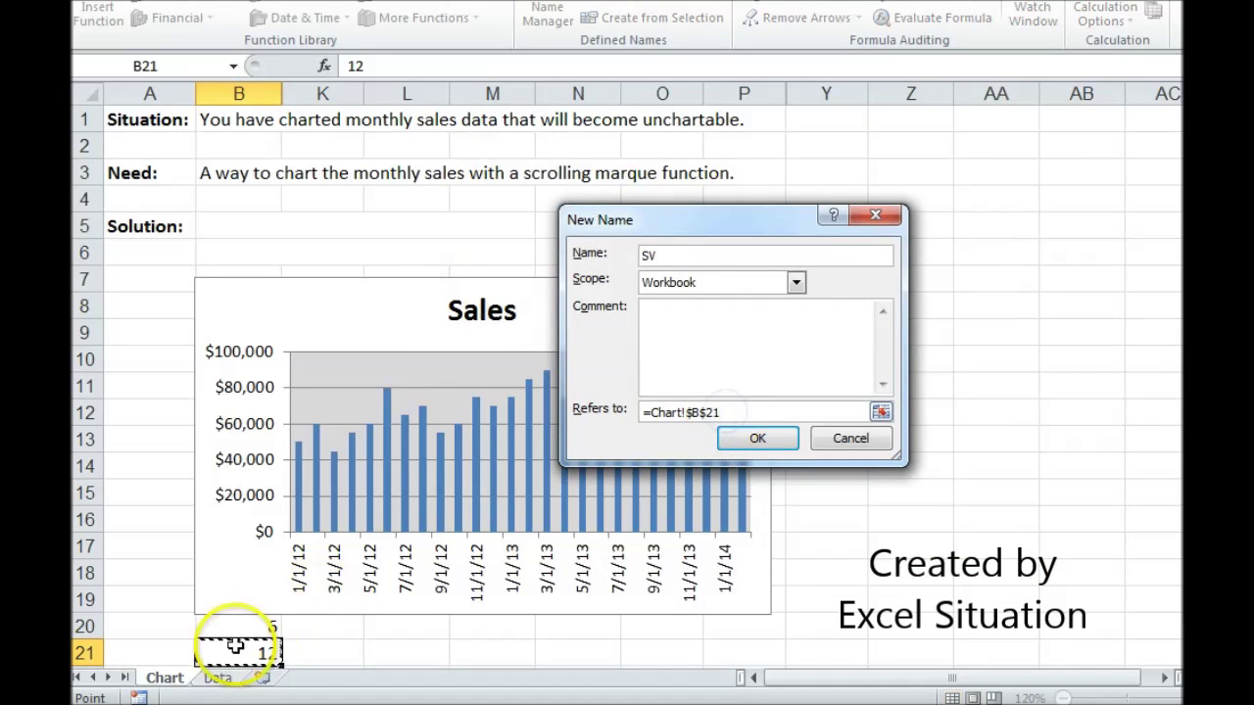
pyautogui.click(754, 439)
pyautogui.click(968, 549)
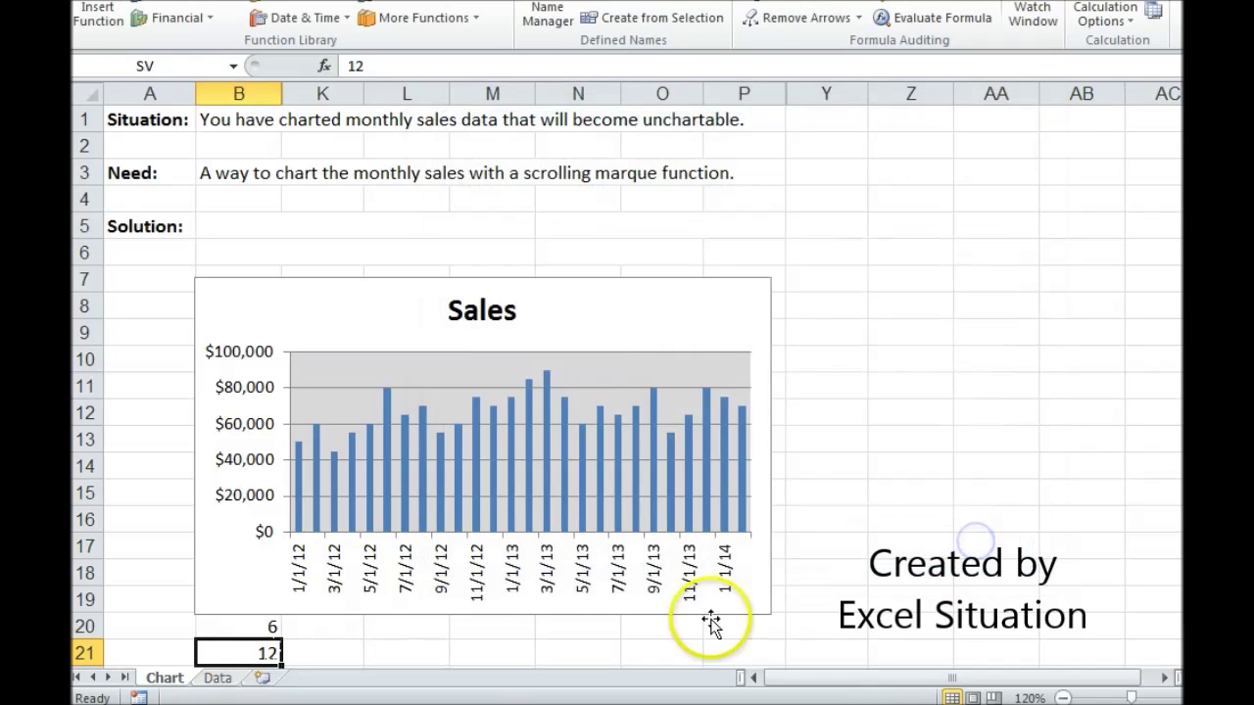
# - Examine the monthly dates and sales amounts on the Data sheet in blocks of consecutive months
pyautogui.click(478, 649)
pyautogui.click(216, 678)
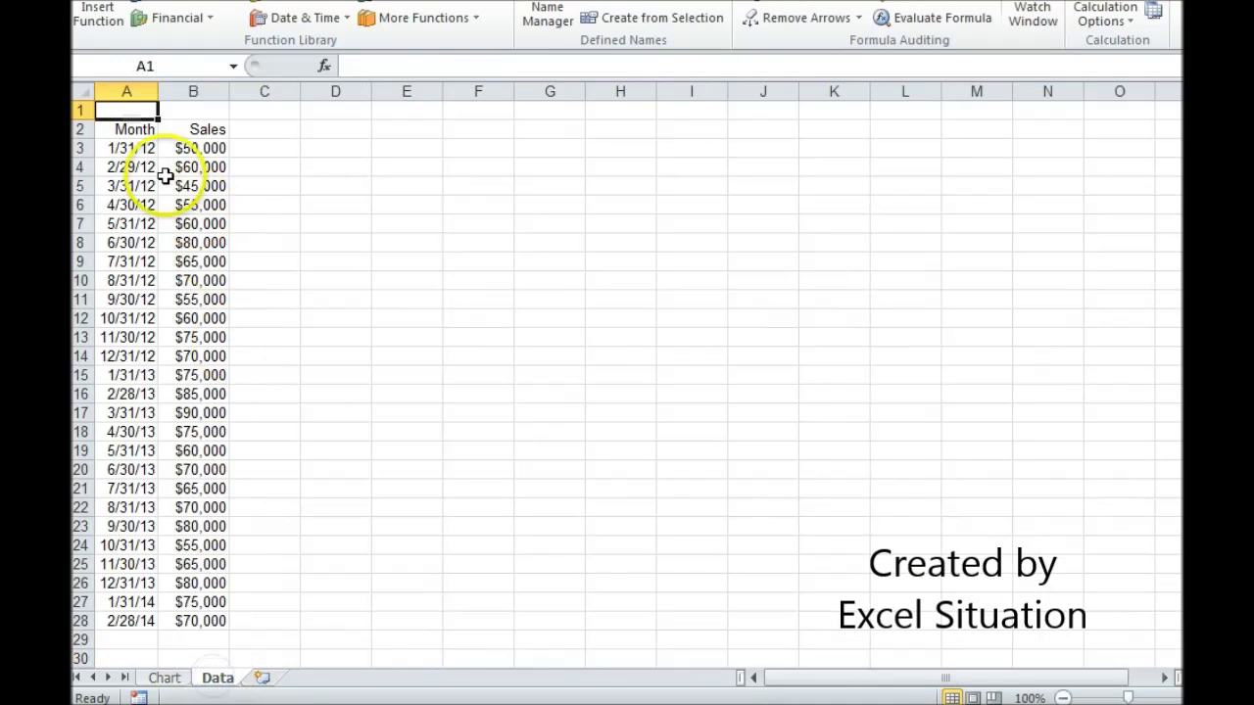
pyautogui.click(131, 148)
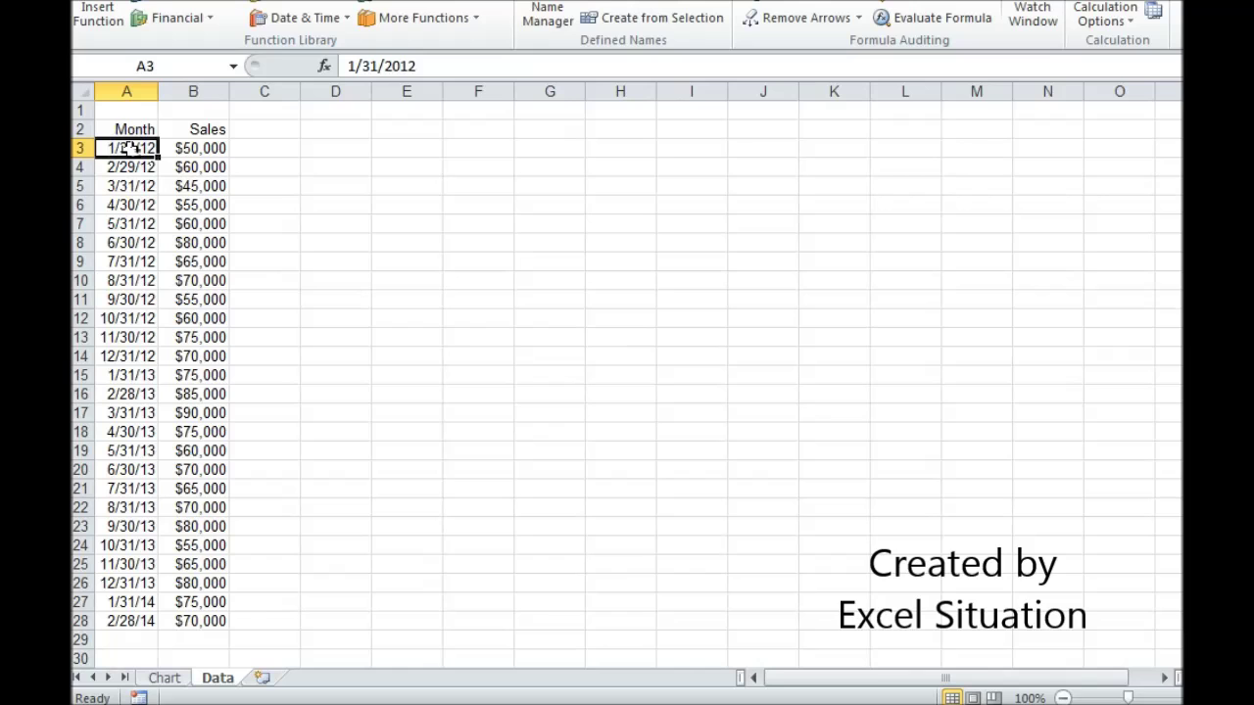
pyautogui.moveTo(130, 148); pyautogui.dragTo(128, 262)
pyautogui.moveTo(127, 337); pyautogui.dragTo(139, 402)
pyautogui.moveTo(131, 470); pyautogui.dragTo(131, 560)
pyautogui.moveTo(205, 184); pyautogui.dragTo(204, 210)
pyautogui.moveTo(210, 294); pyautogui.dragTo(208, 356)
pyautogui.moveTo(205, 451); pyautogui.dragTo(205, 487)
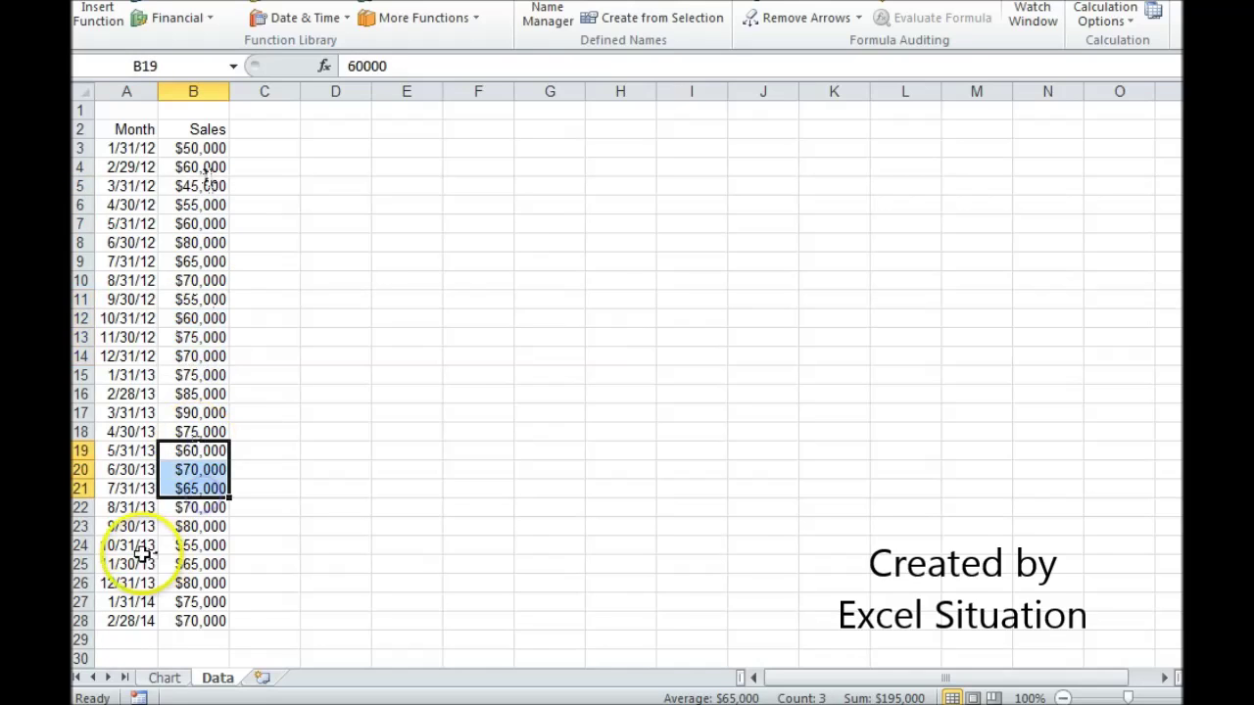
pyautogui.moveTo(142, 554); pyautogui.dragTo(138, 584)
pyautogui.moveTo(201, 545); pyautogui.dragTo(199, 583)
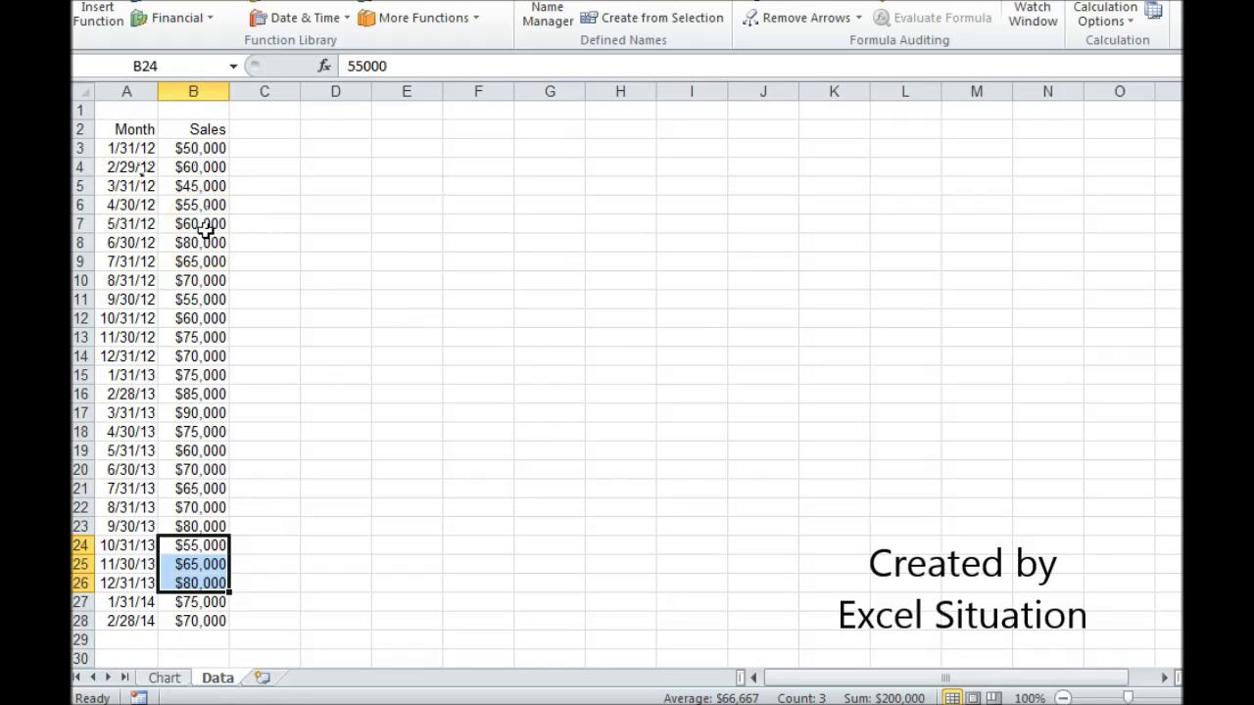
pyautogui.moveTo(128, 148); pyautogui.dragTo(121, 224)
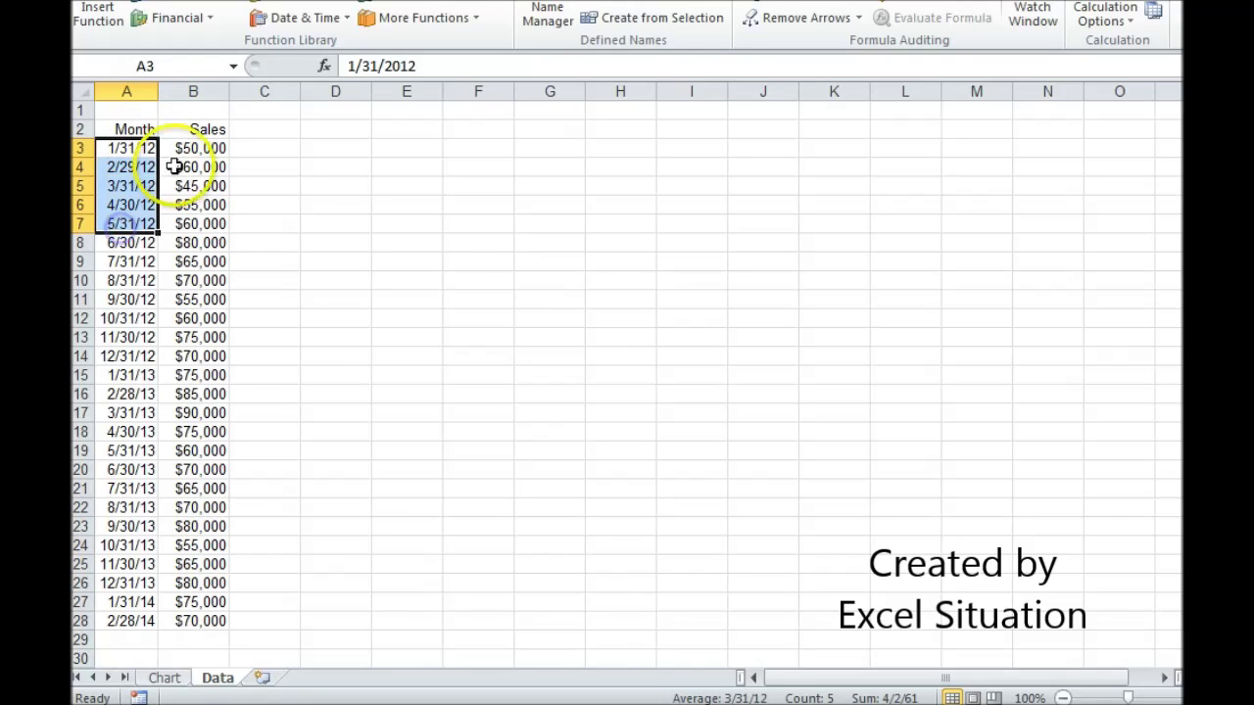
pyautogui.moveTo(192, 148); pyautogui.dragTo(182, 186)
pyautogui.moveTo(128, 148); pyautogui.dragTo(129, 227)
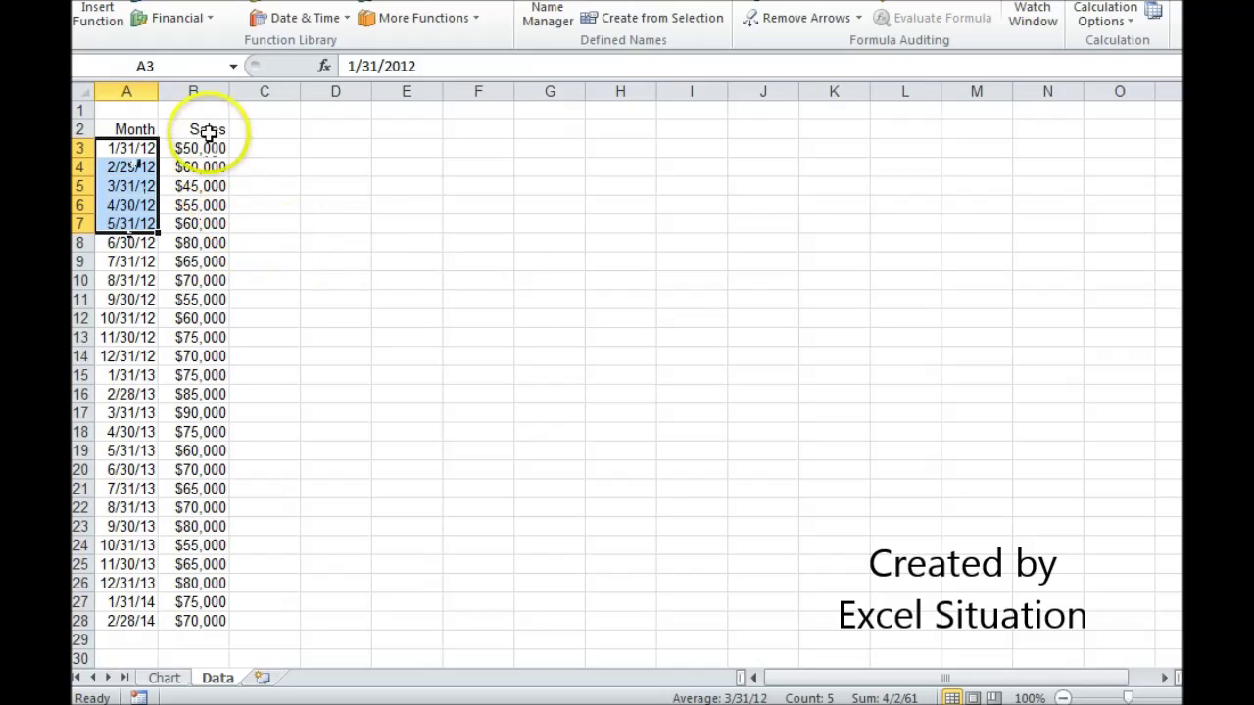
pyautogui.moveTo(208, 133); pyautogui.dragTo(225, 225)
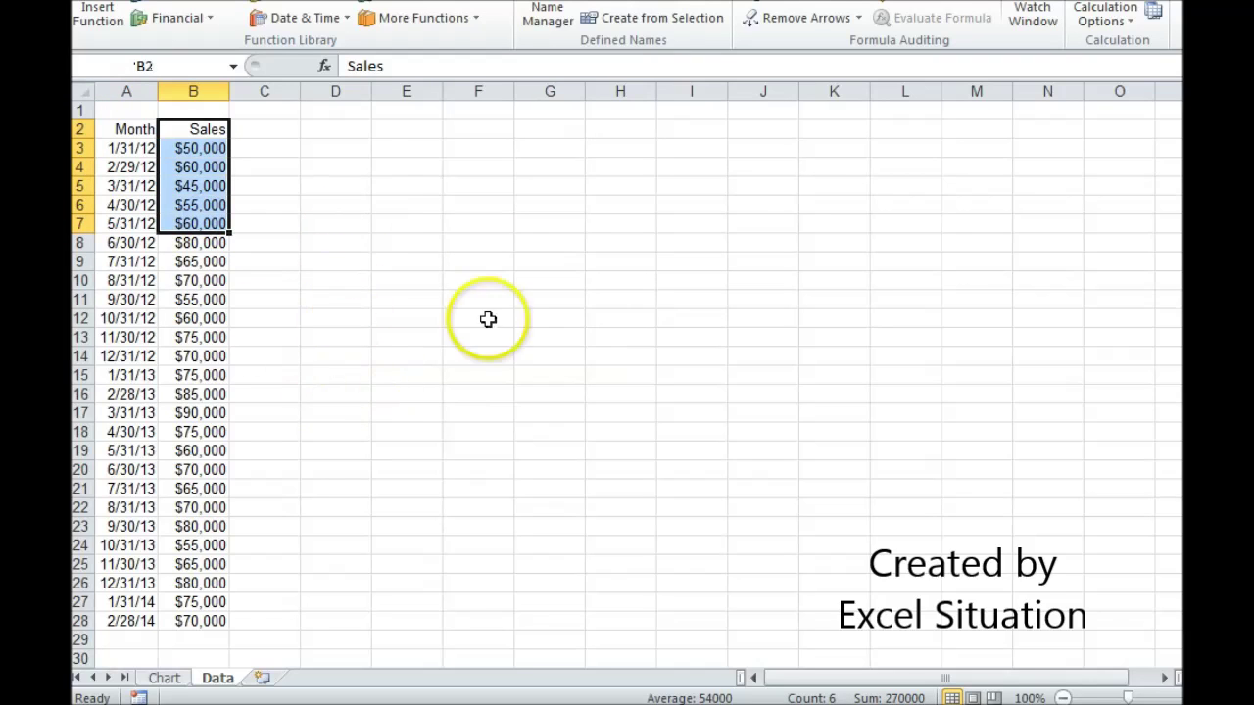
# - Define a workbook-level name CX with the reference formula =OFFSET(Data!$A$2,SV,,TP)
pyautogui.click(554, 17)
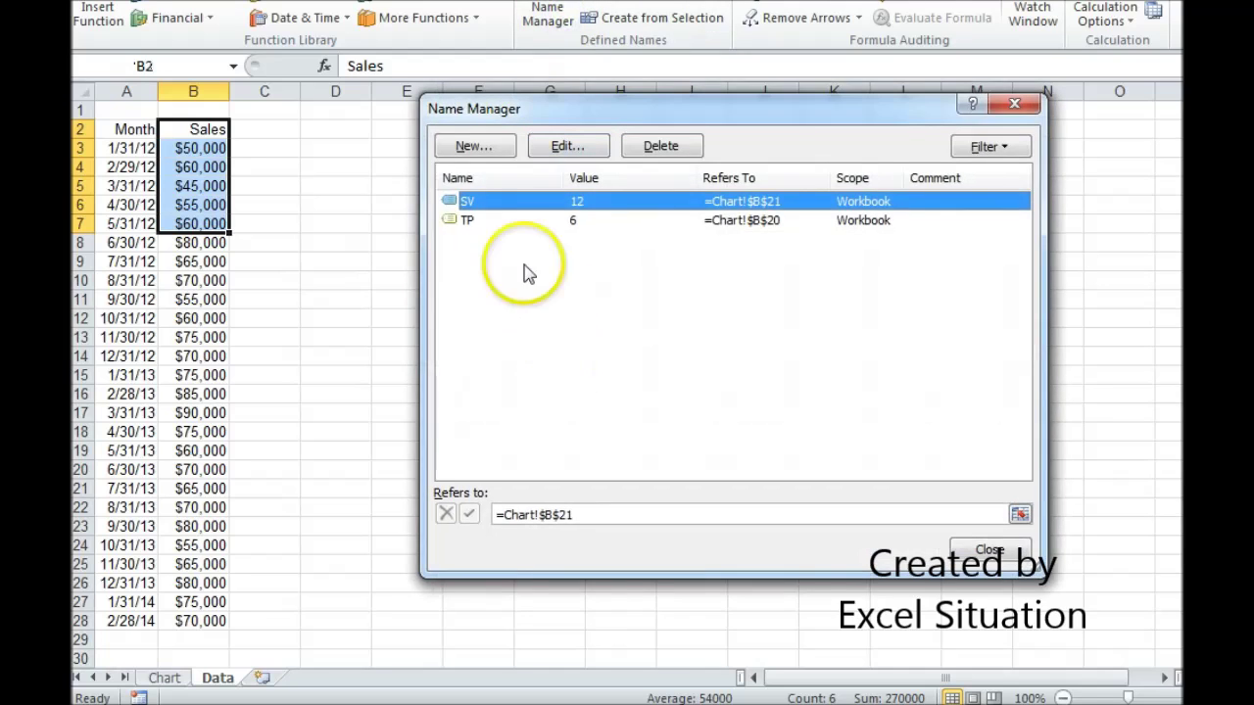
pyautogui.click(468, 146)
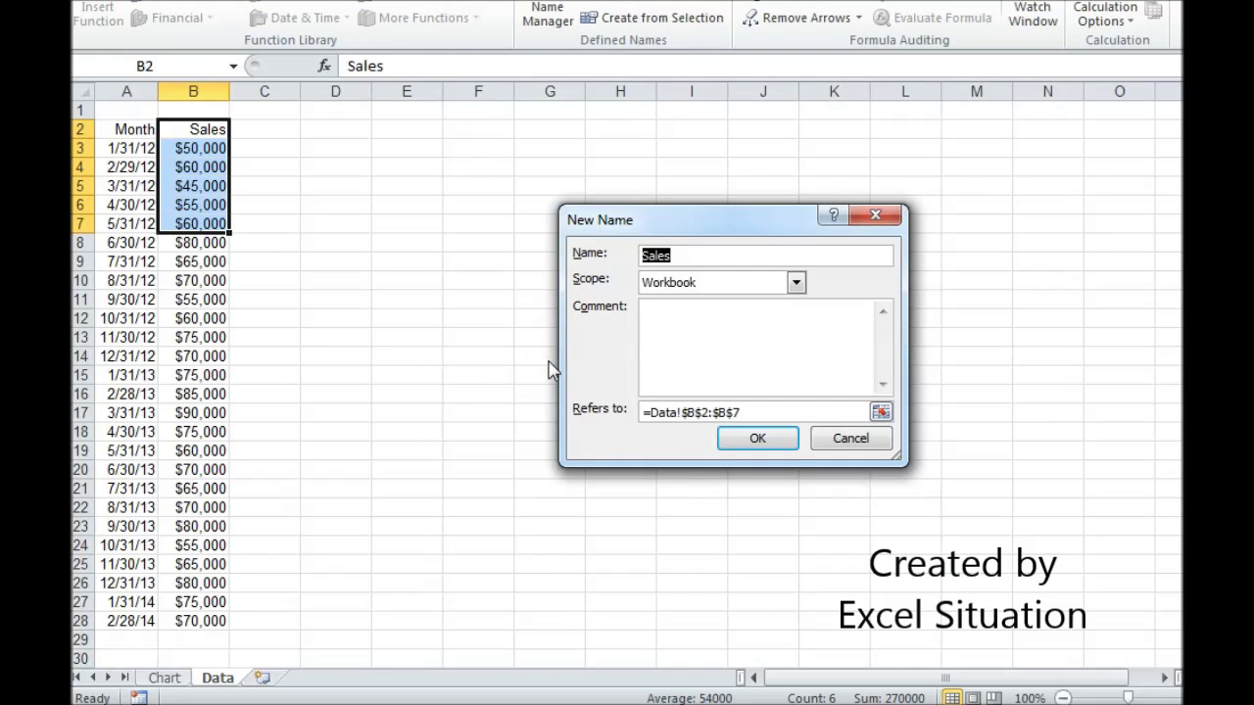
pyautogui.write('CX')
pyautogui.click(760, 416)
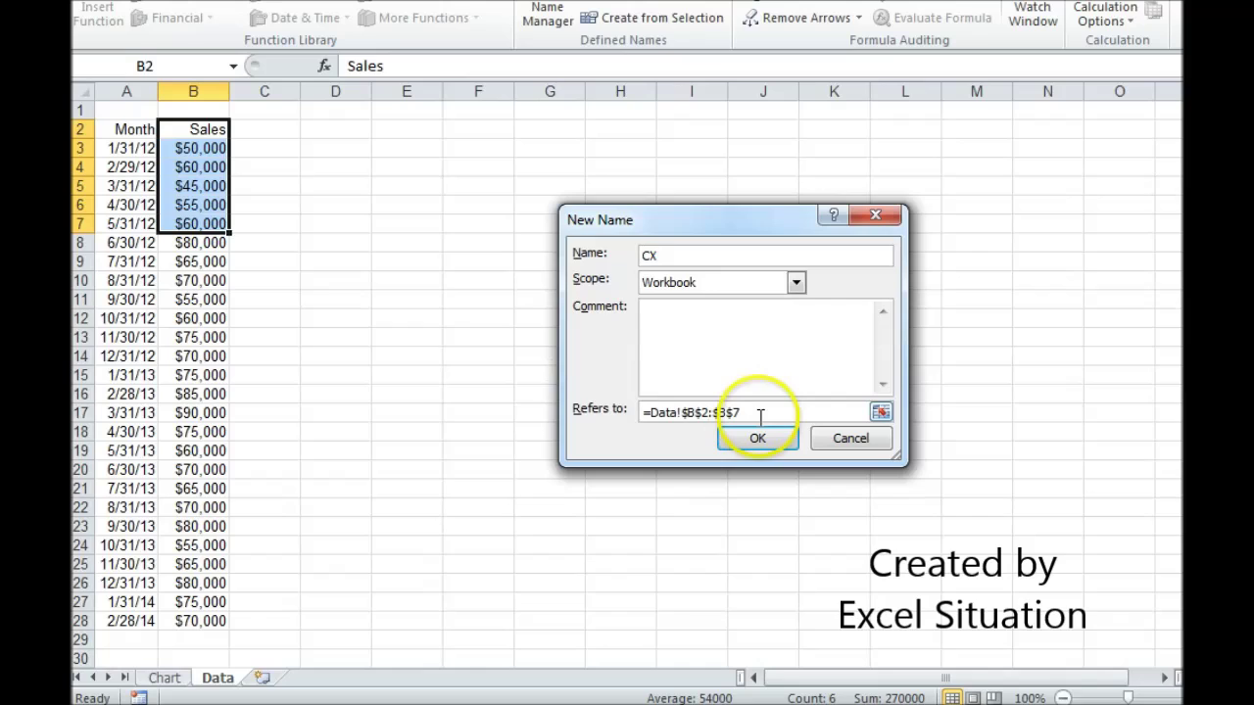
pyautogui.hotkey('shift', 'Home')
pyautogui.write('=')
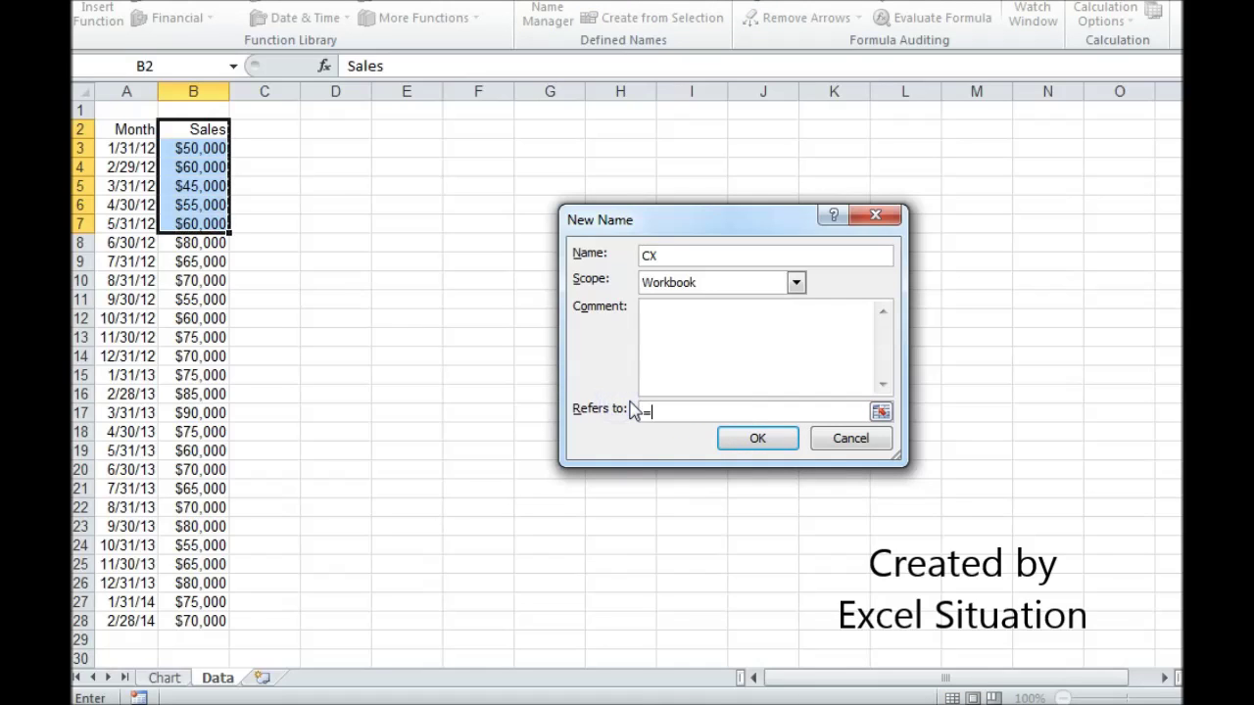
pyautogui.write('offset(')
pyautogui.click(689, 413)
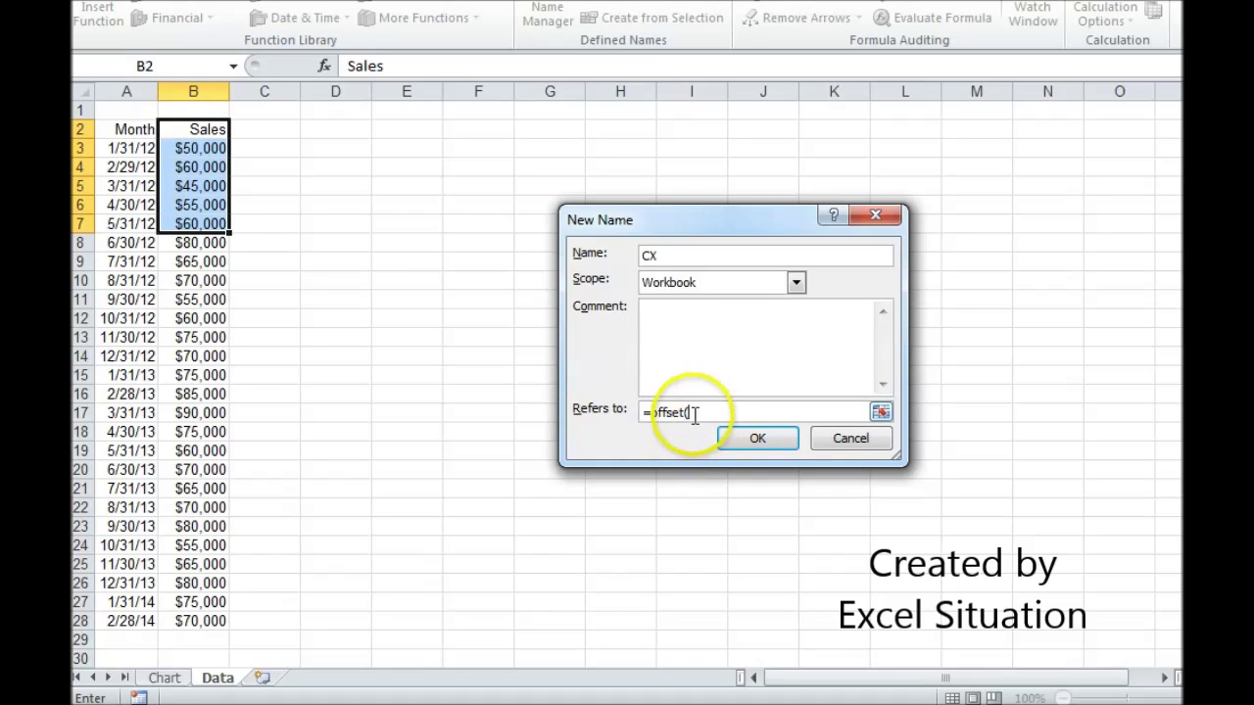
pyautogui.click(132, 129)
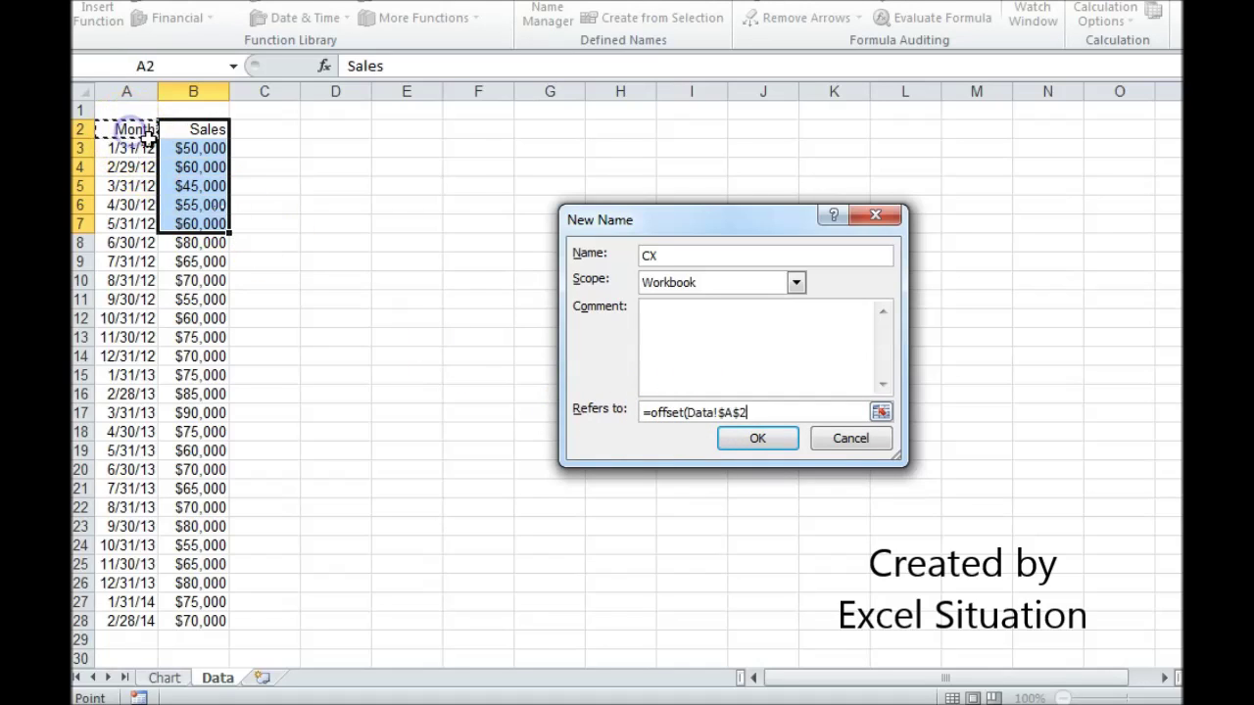
pyautogui.write(',')
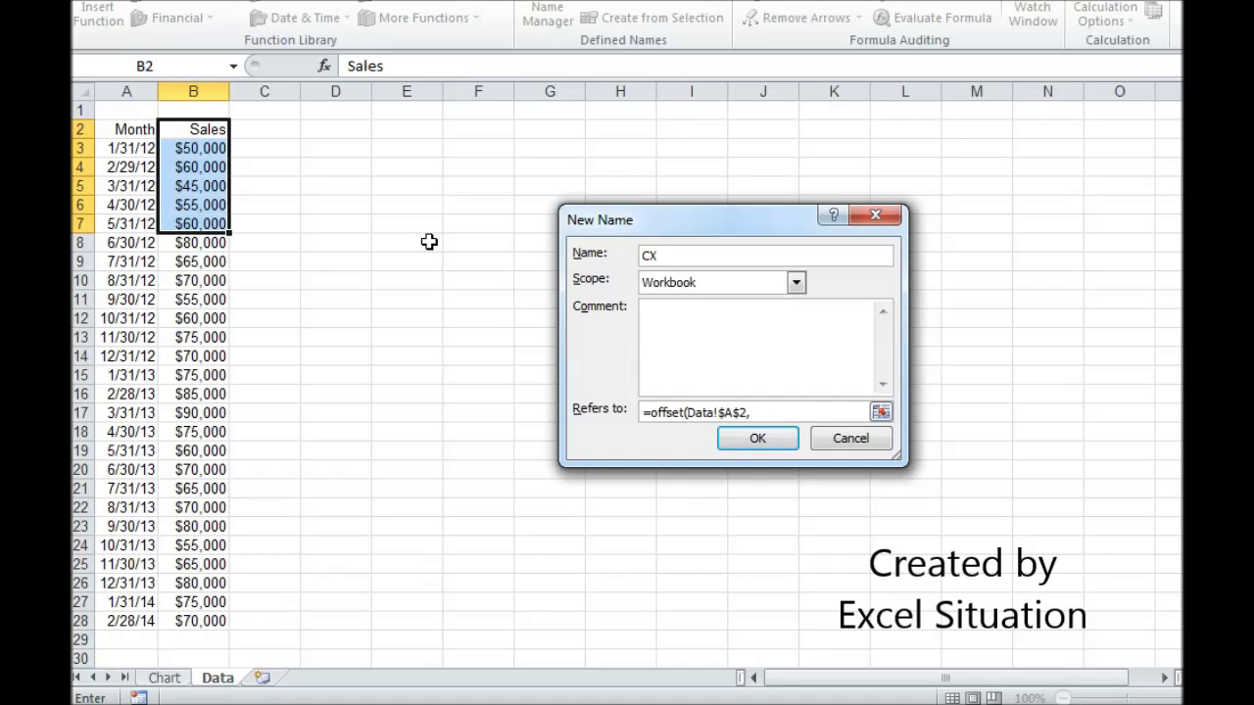
pyautogui.write('SV,,')
pyautogui.write('TP)')
pyautogui.press('Return')
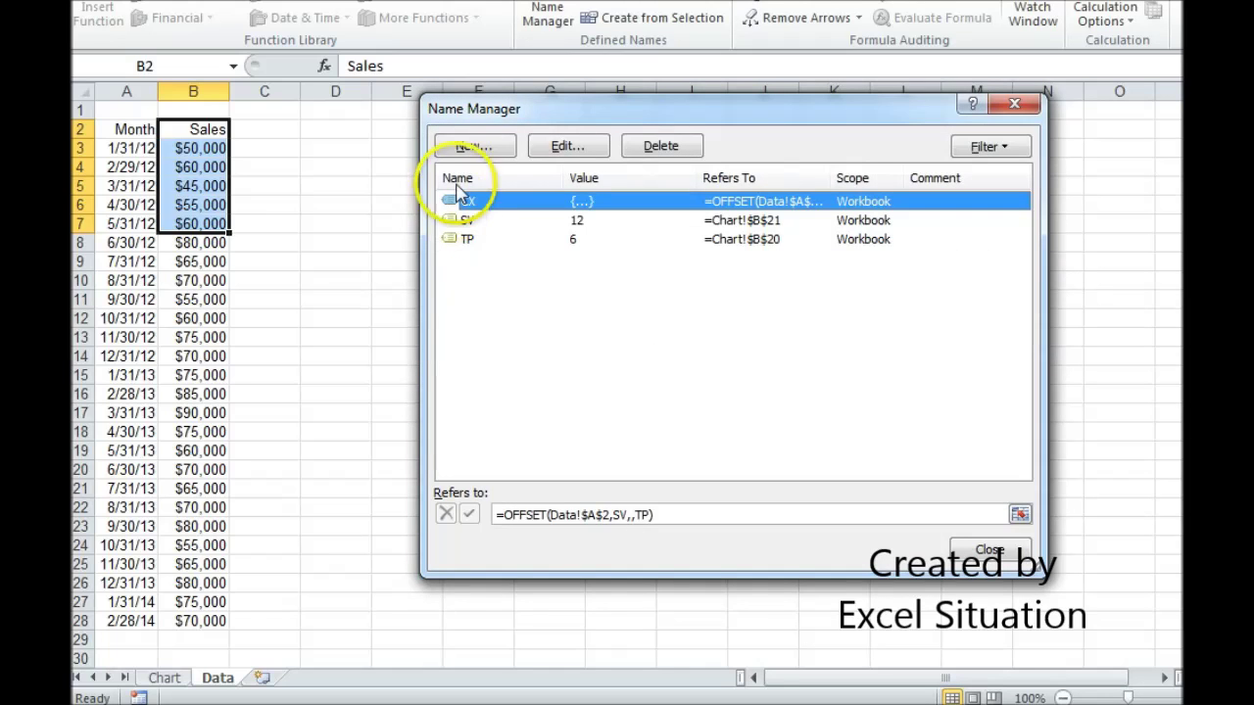
# - Define a workbook-level name CY with the reference formula =OFFSET(CX,,1,,) and close the name list
pyautogui.click(474, 146)
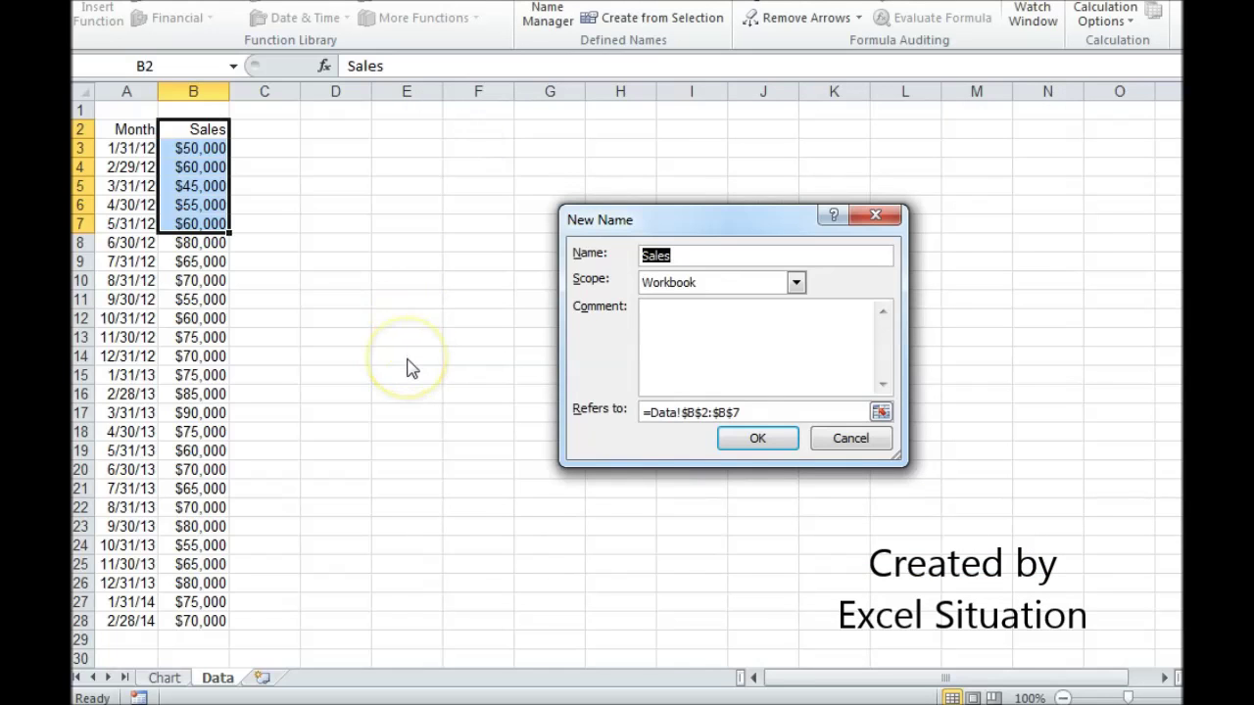
pyautogui.write('CY')
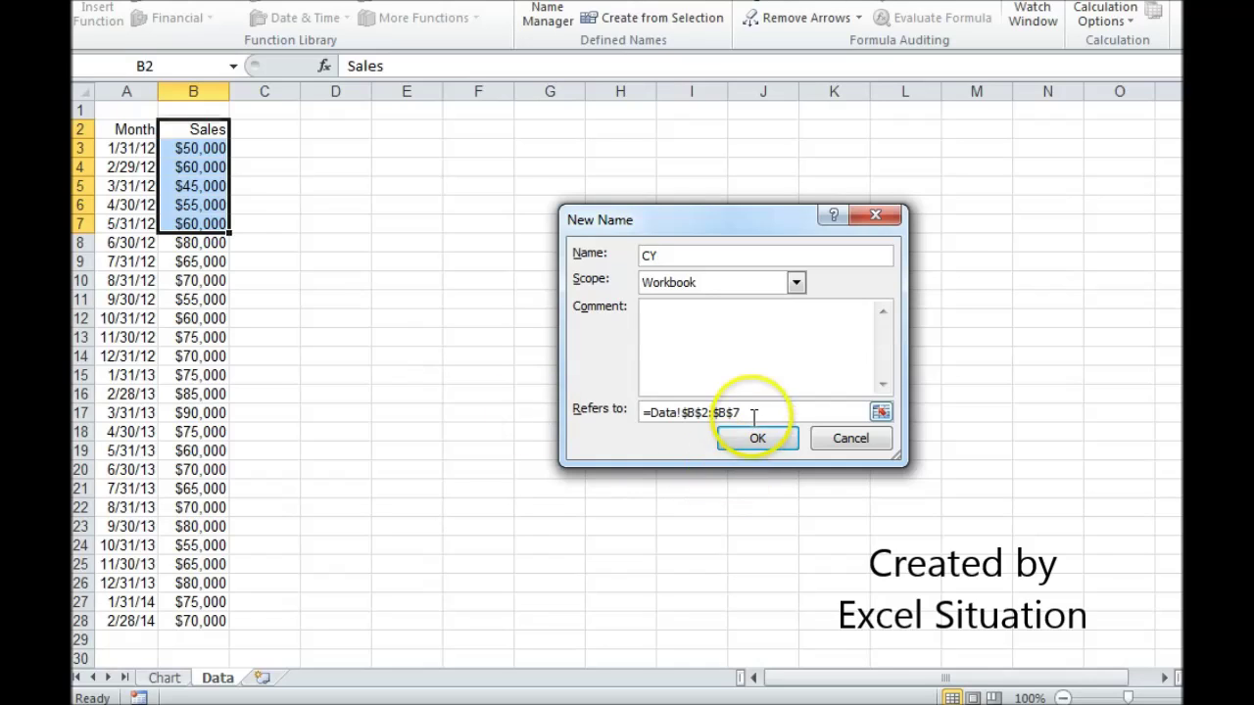
pyautogui.click(598, 410)
pyautogui.write('=o')
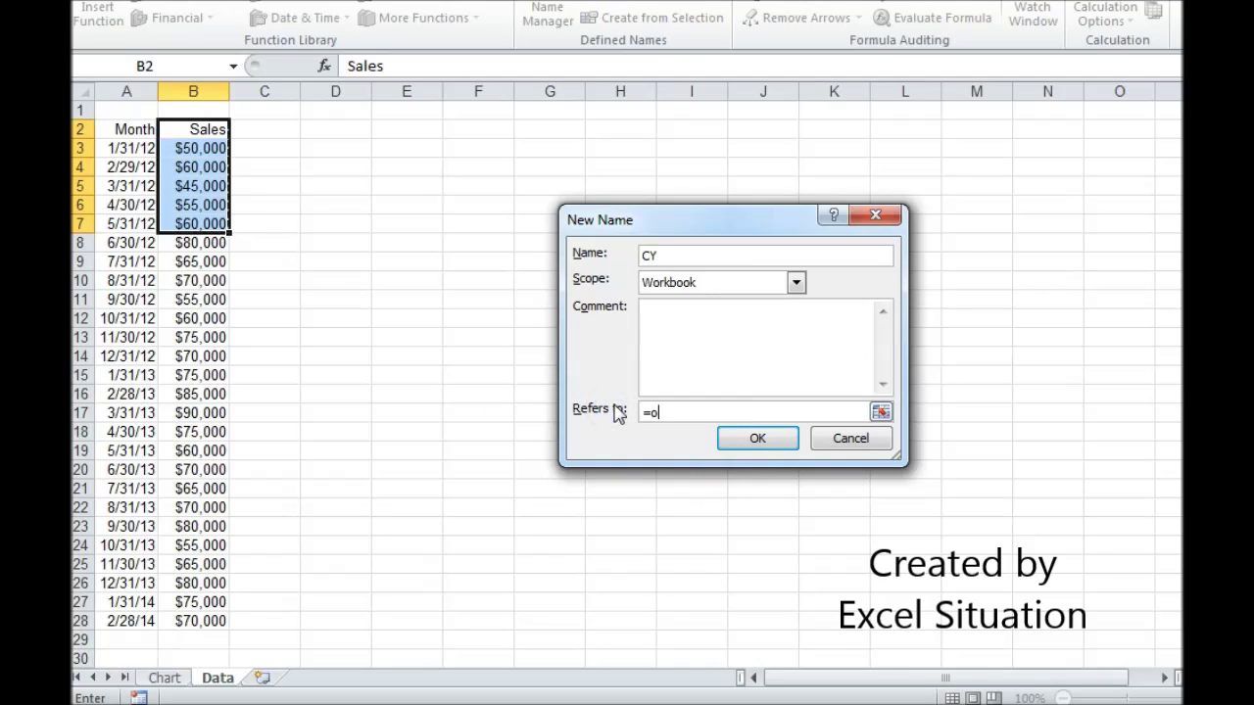
pyautogui.write('ffset(CX,,1,,')
pyautogui.click(754, 441)
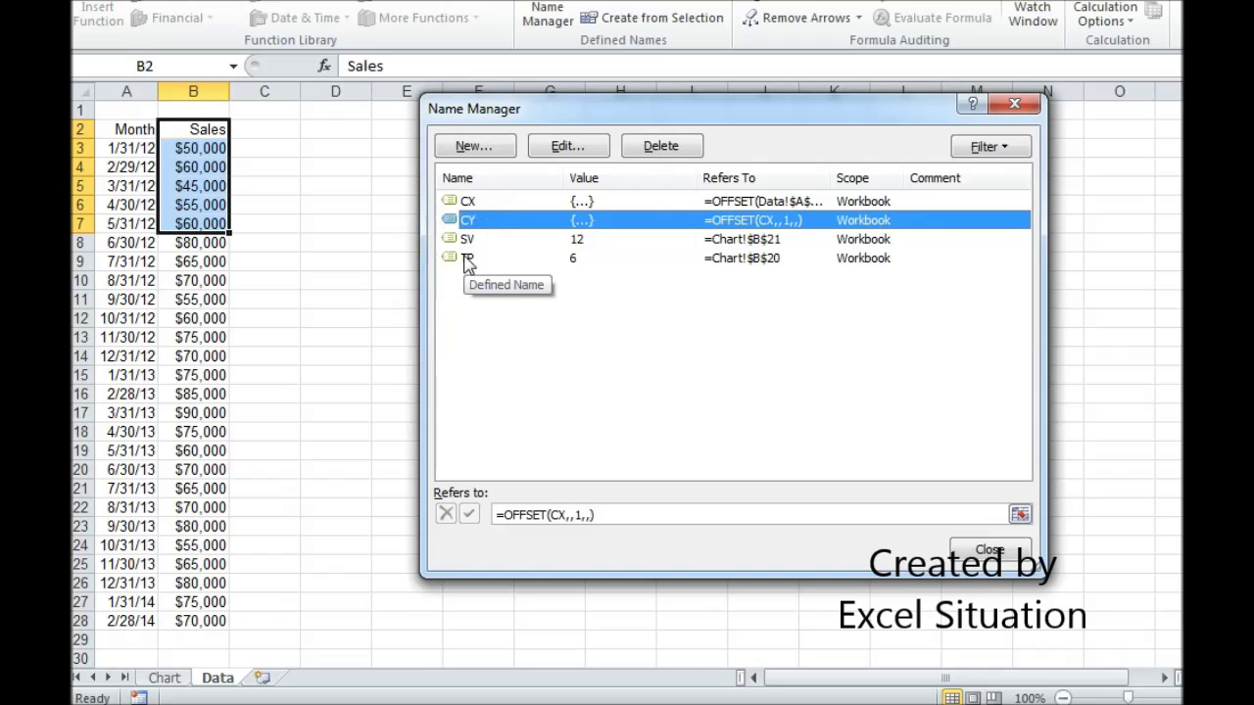
pyautogui.click(970, 554)
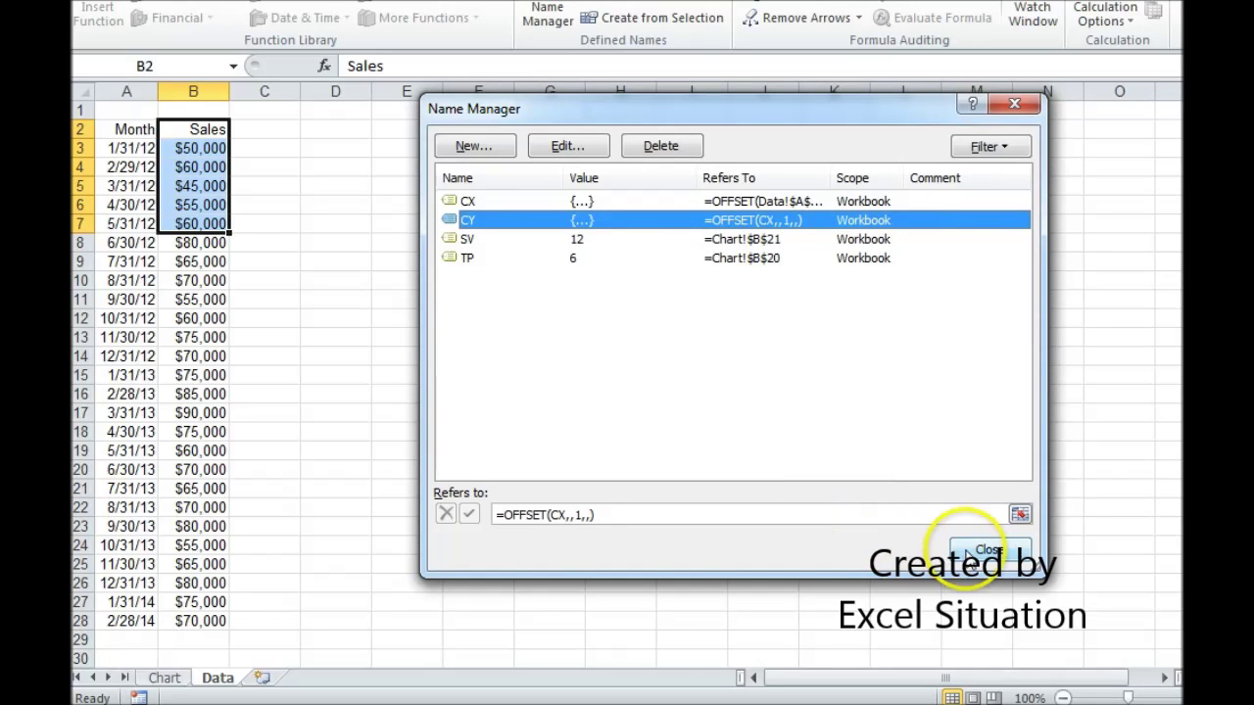
# - Insert a horizontal scroll bar form control just below the sales chart on the Chart sheet, spanning columns K to N
pyautogui.click(168, 678)
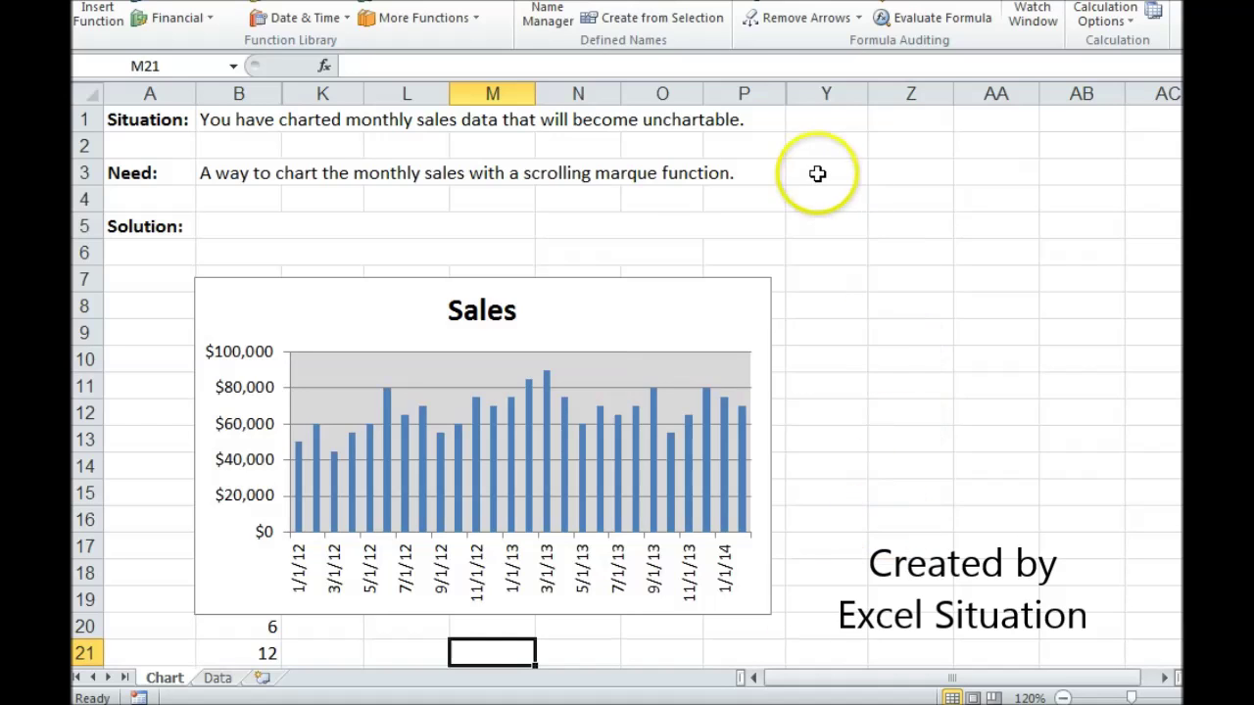
pyautogui.click(686, 1)
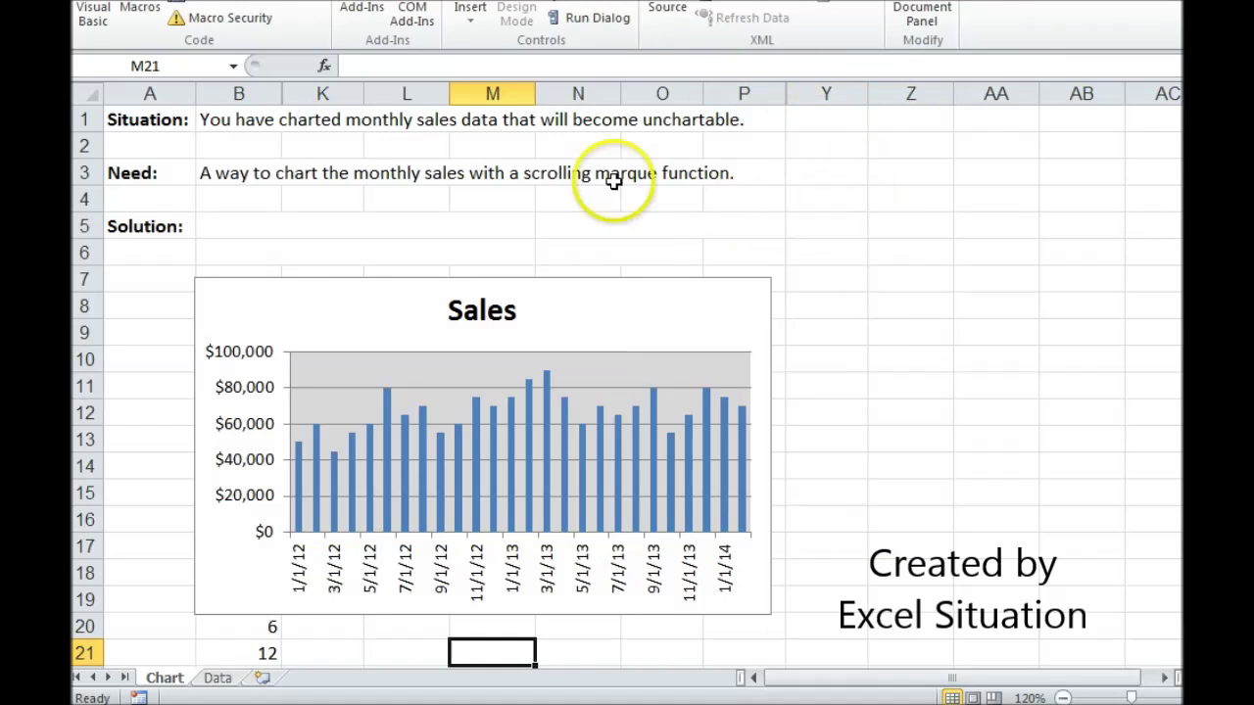
pyautogui.click(471, 14)
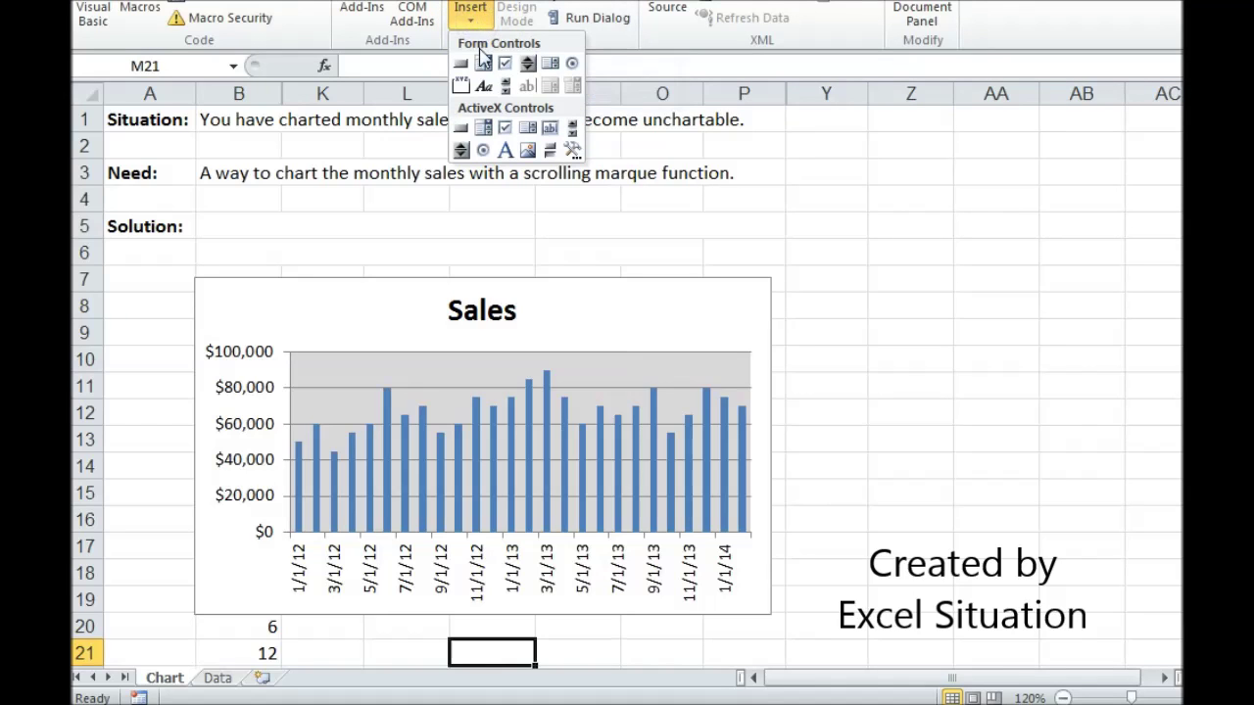
pyautogui.click(507, 85)
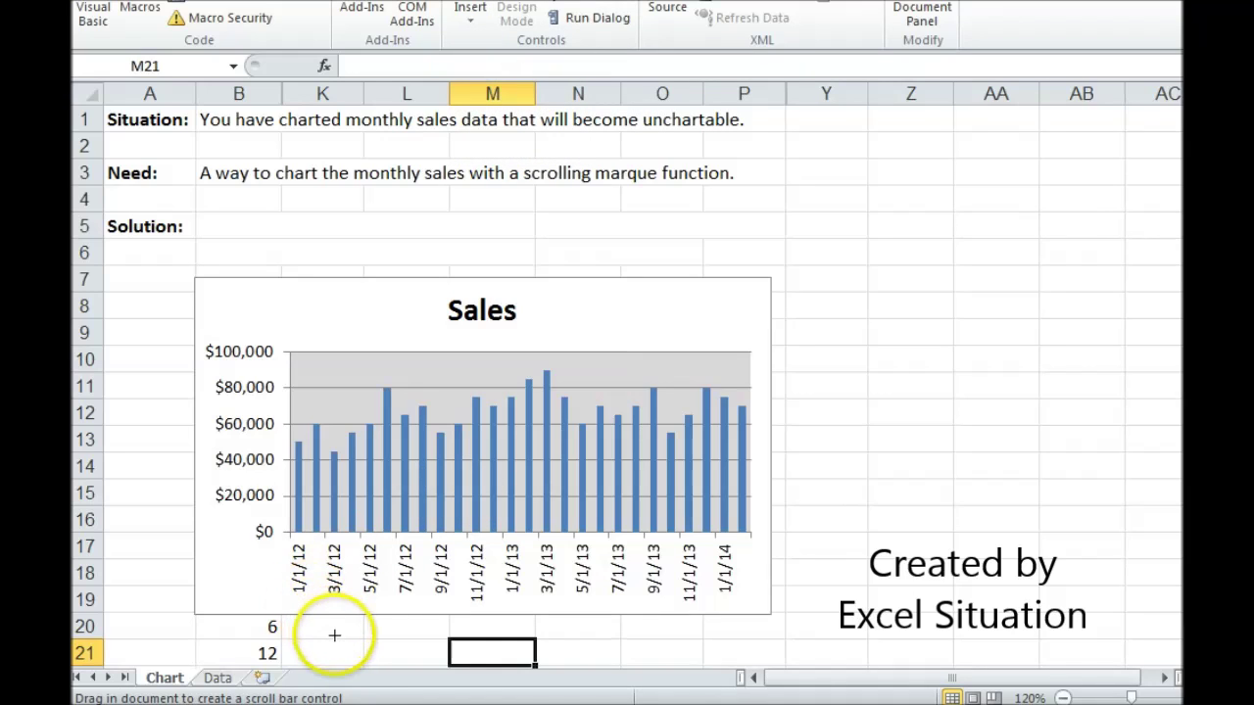
pyautogui.moveTo(334, 636); pyautogui.dragTo(571, 659)
pyautogui.scroll(-1, 668, 646)
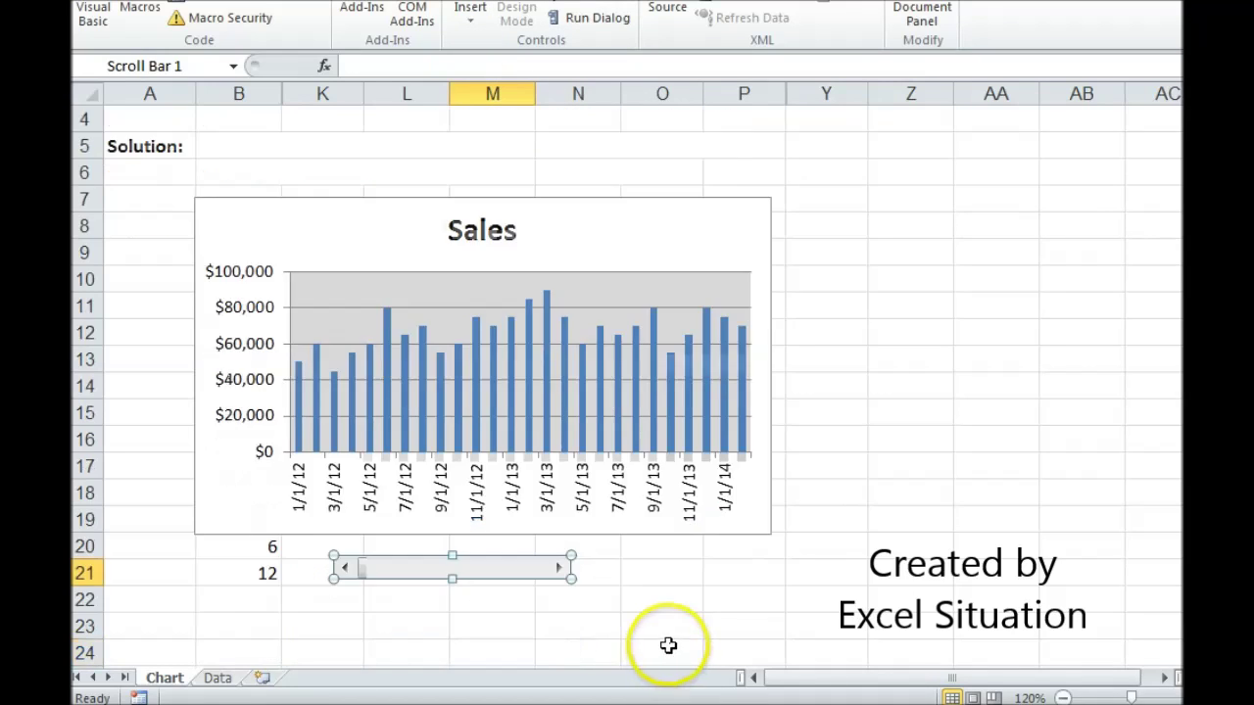
pyautogui.click(538, 607)
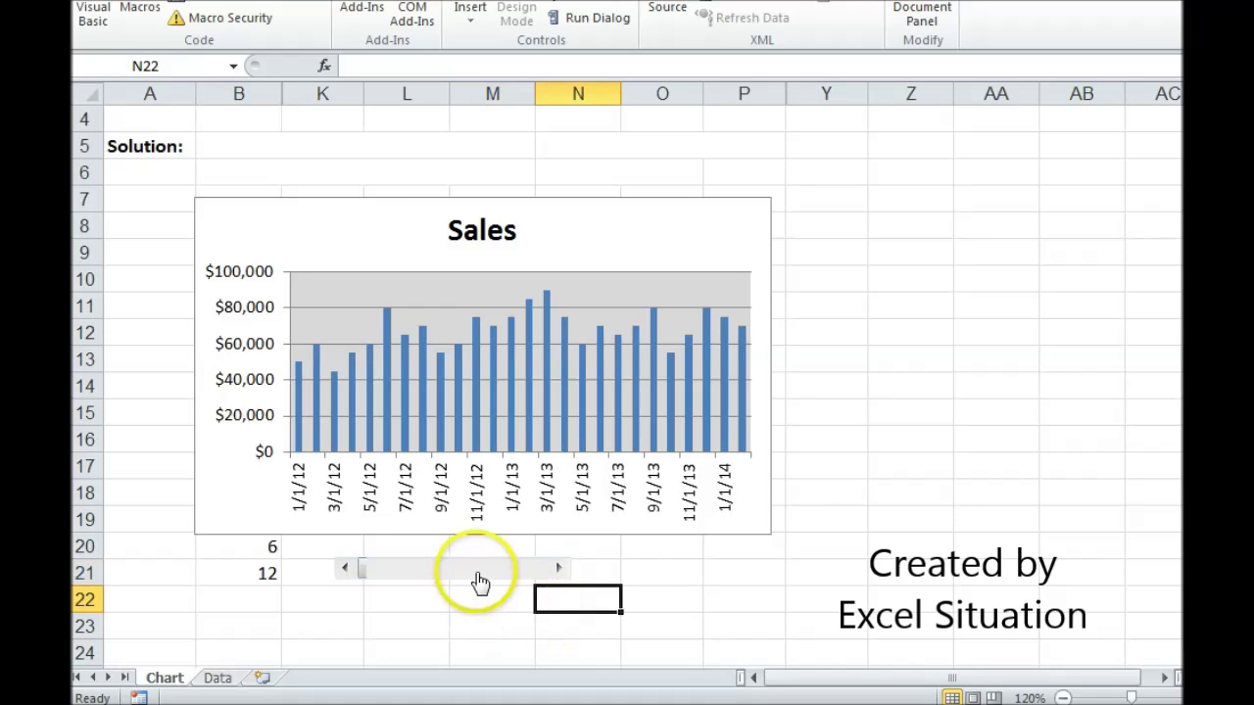
# - Set the scroll bar control's minimum value to 1 and its maximum value to 26
pyautogui.rightClick(478, 574)
pyautogui.click(499, 559)
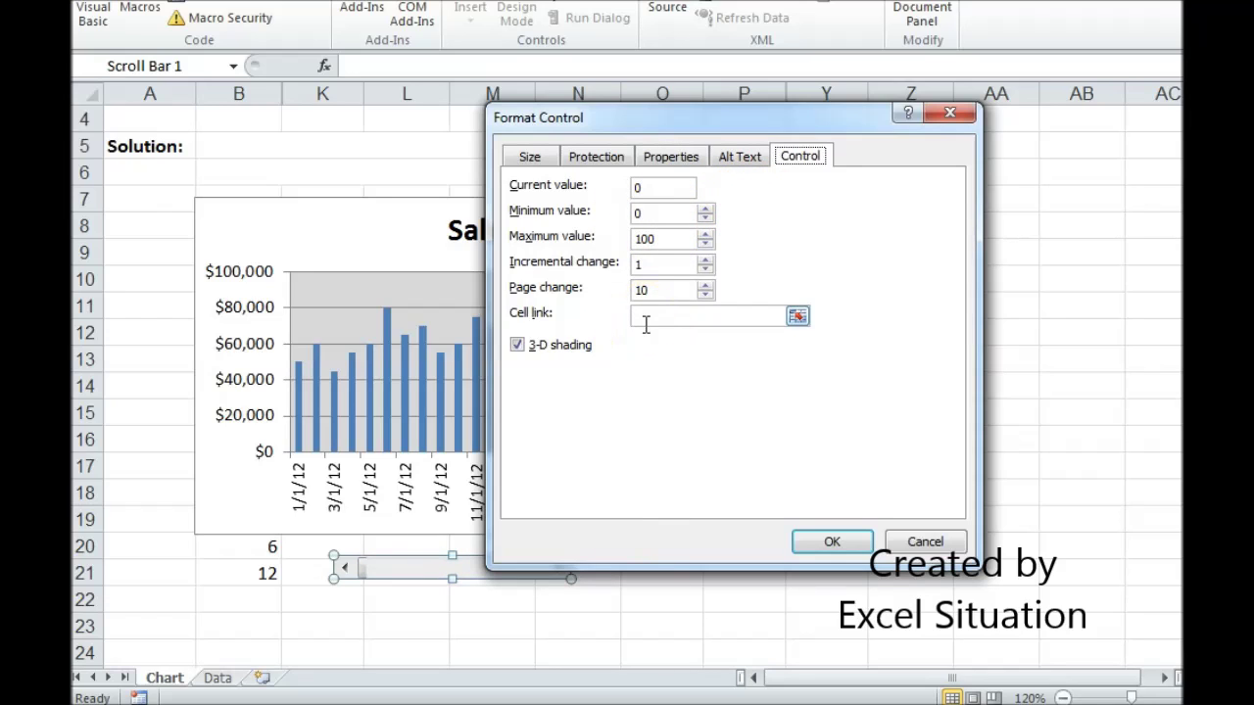
pyautogui.click(652, 213)
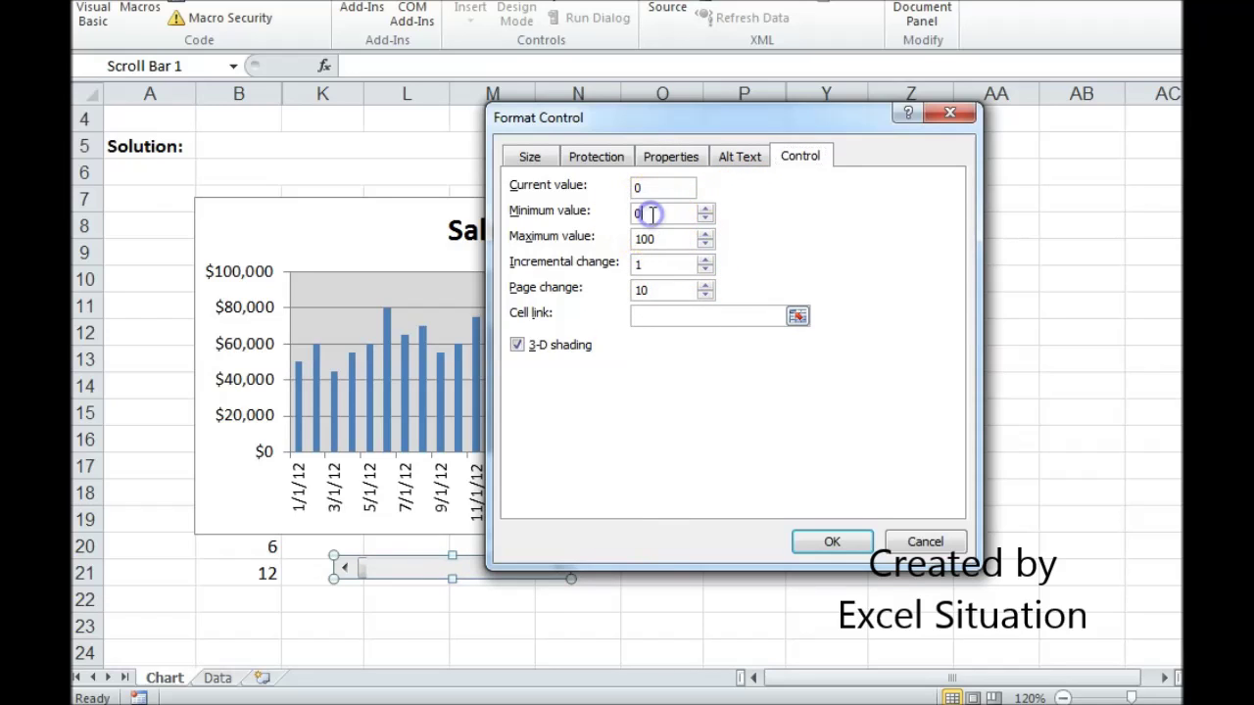
pyautogui.moveTo(652, 214); pyautogui.dragTo(621, 212)
pyautogui.click(644, 214)
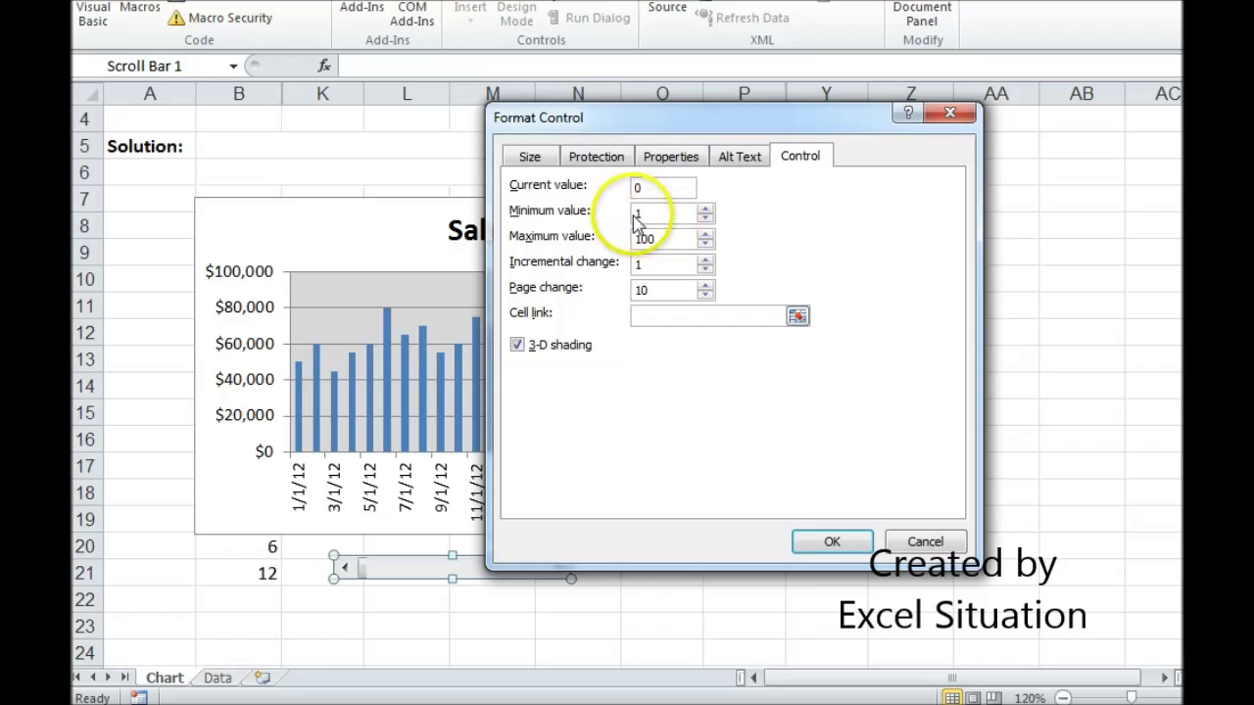
pyautogui.click(666, 243)
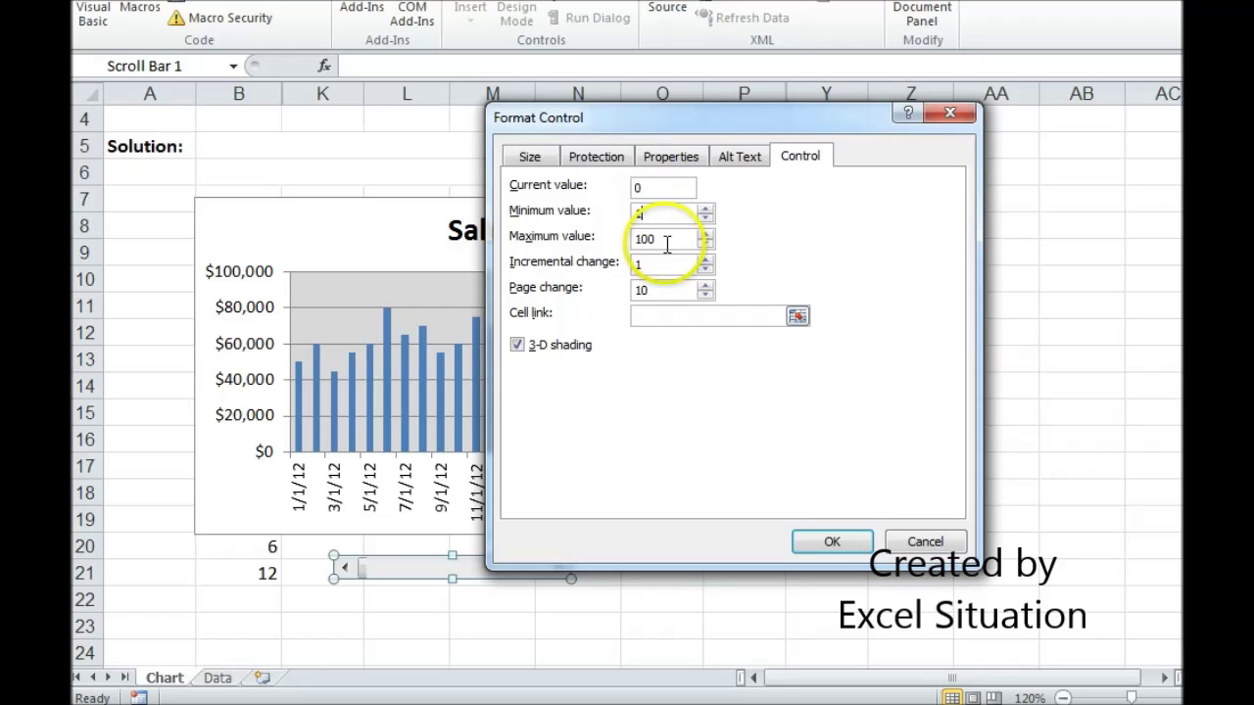
pyautogui.click(596, 240)
pyautogui.doubleClick(686, 239)
pyautogui.click(675, 242)
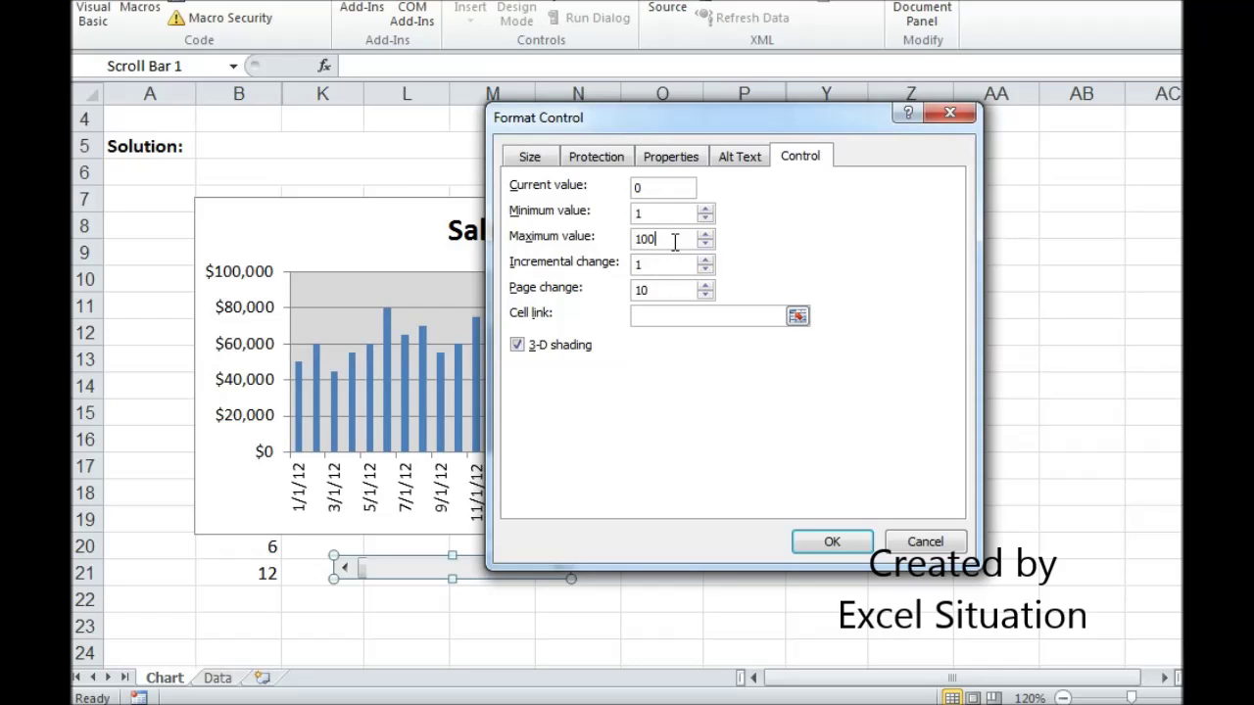
pyautogui.click(593, 242)
pyautogui.click(675, 235)
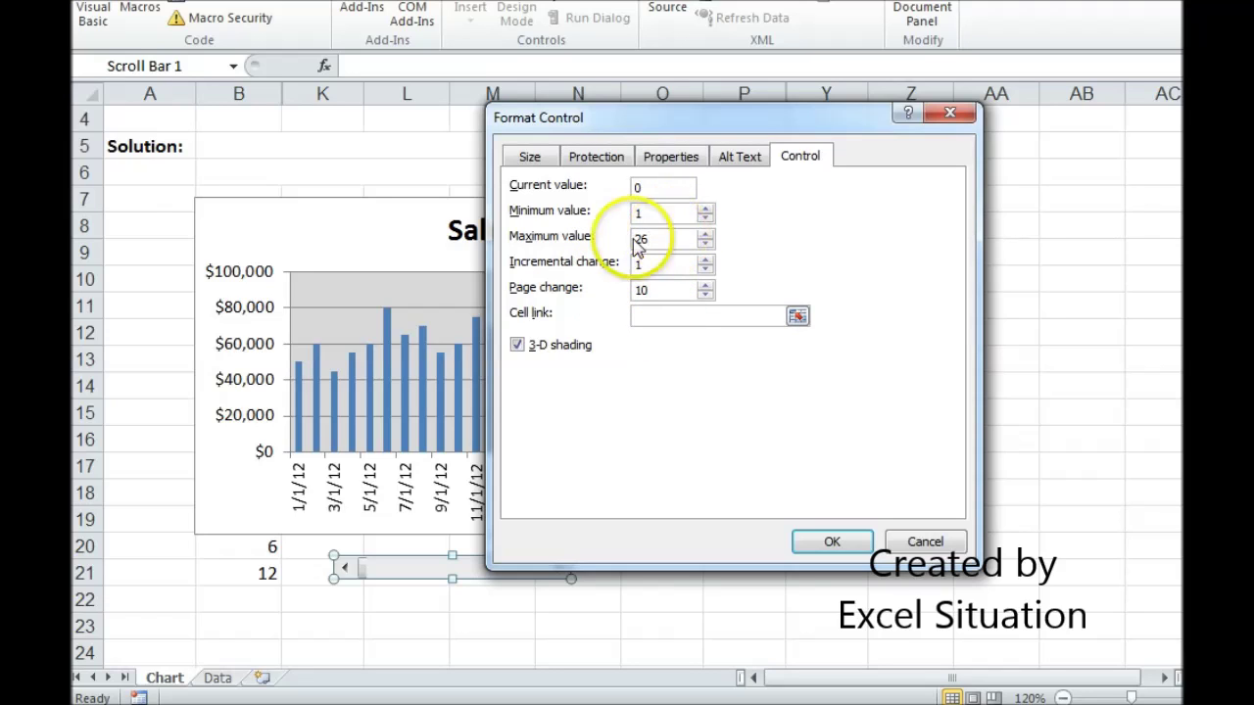
# - Link the scroll bar to the SV cell, apply the control settings and deselect the scroll bar
pyautogui.click(647, 319)
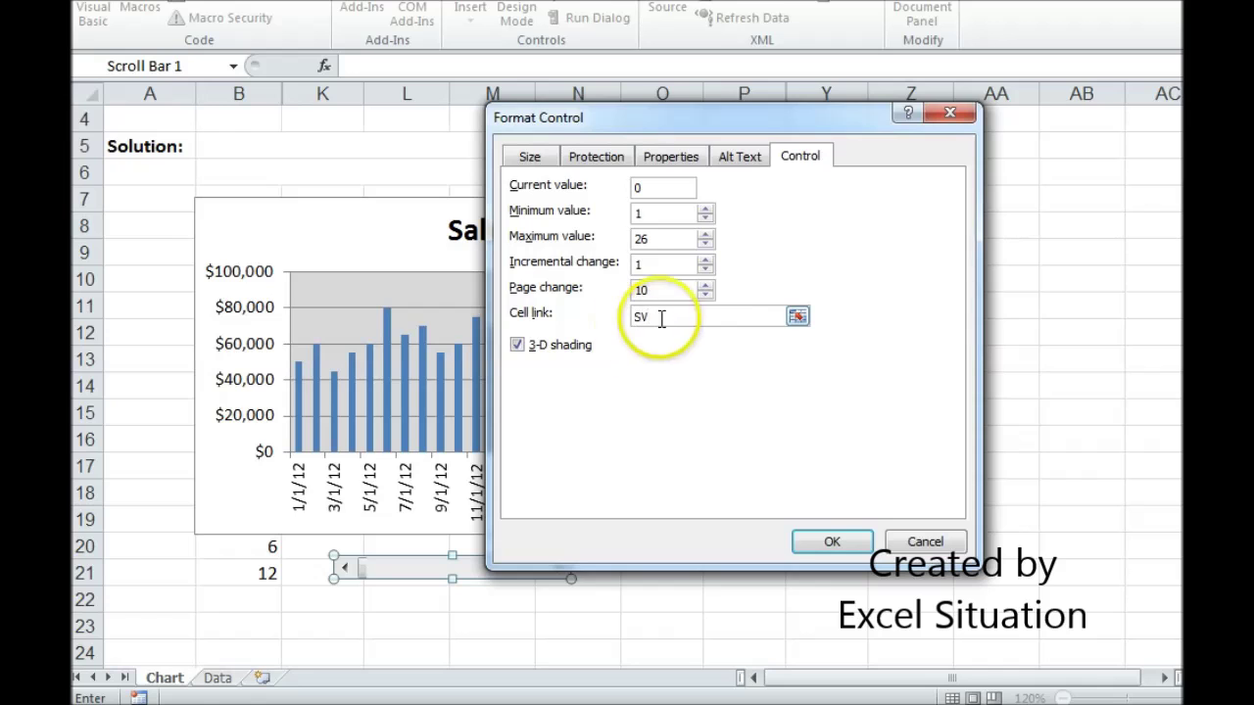
pyautogui.click(833, 538)
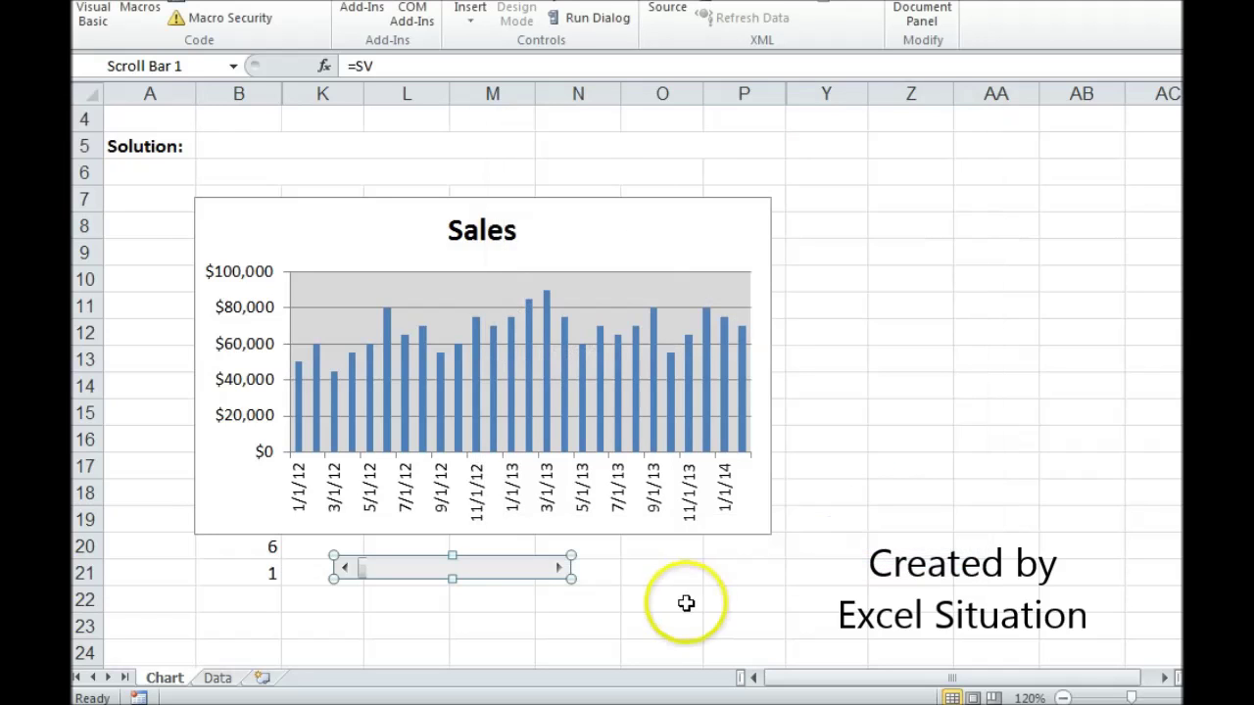
pyautogui.click(635, 598)
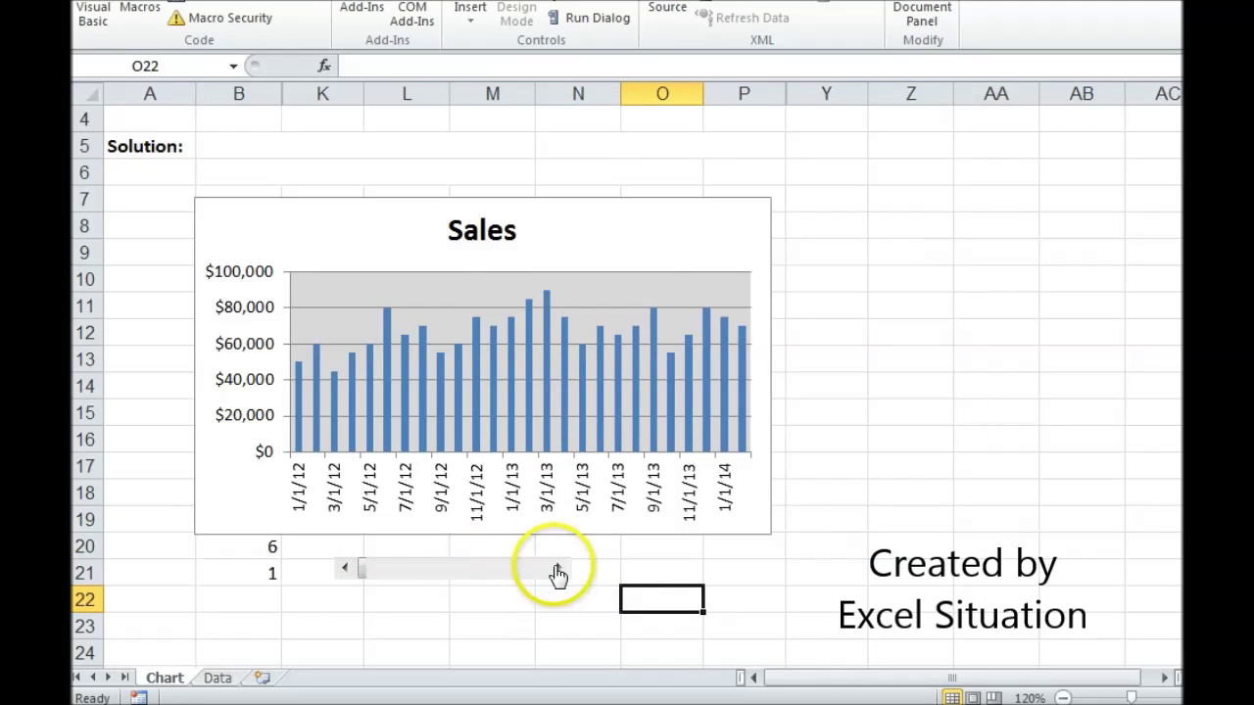
# - Test the scroll bar by running it forward and back to its minimum while watching the linked cell B21
pyautogui.click(558, 569)
pyautogui.moveTo(560, 571); pyautogui.dragTo(561, 573)
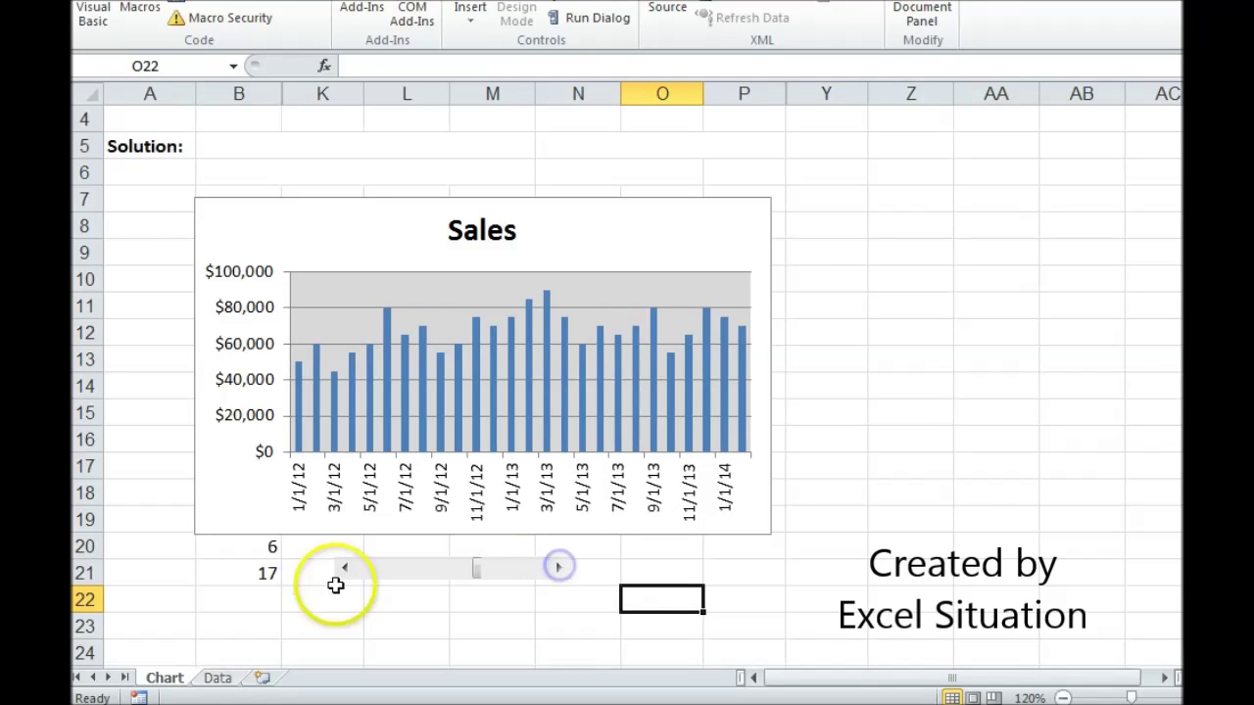
pyautogui.moveTo(339, 572); pyautogui.dragTo(344, 581)
pyautogui.click(381, 597)
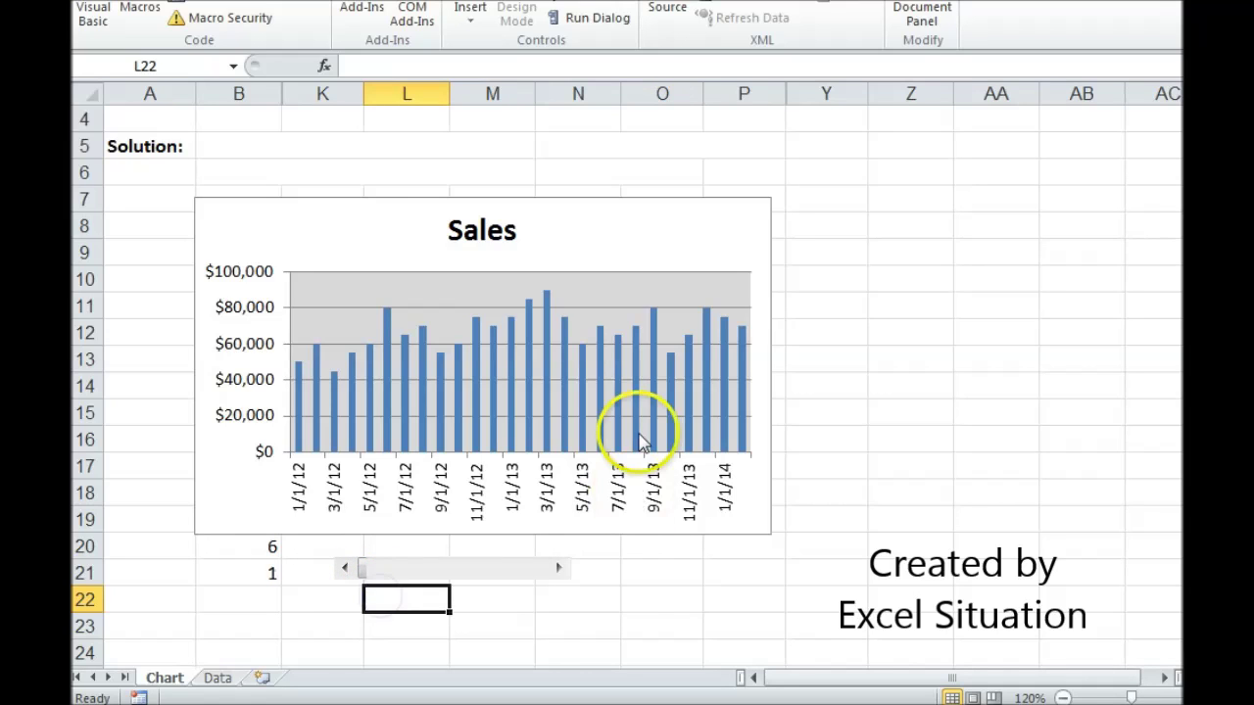
# - Change the Sales series values in the chart's data source to ='Scroll Chart.xlsx'!CY
pyautogui.rightClick(638, 431)
pyautogui.click(703, 521)
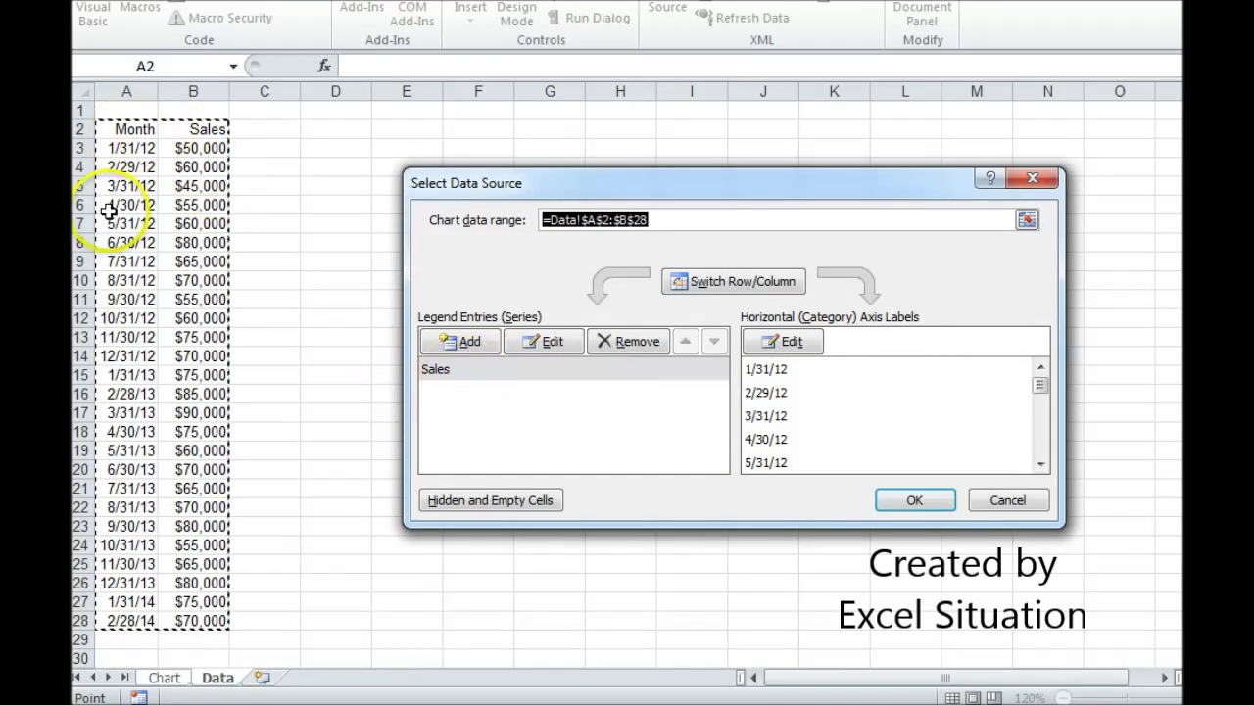
pyautogui.click(538, 370)
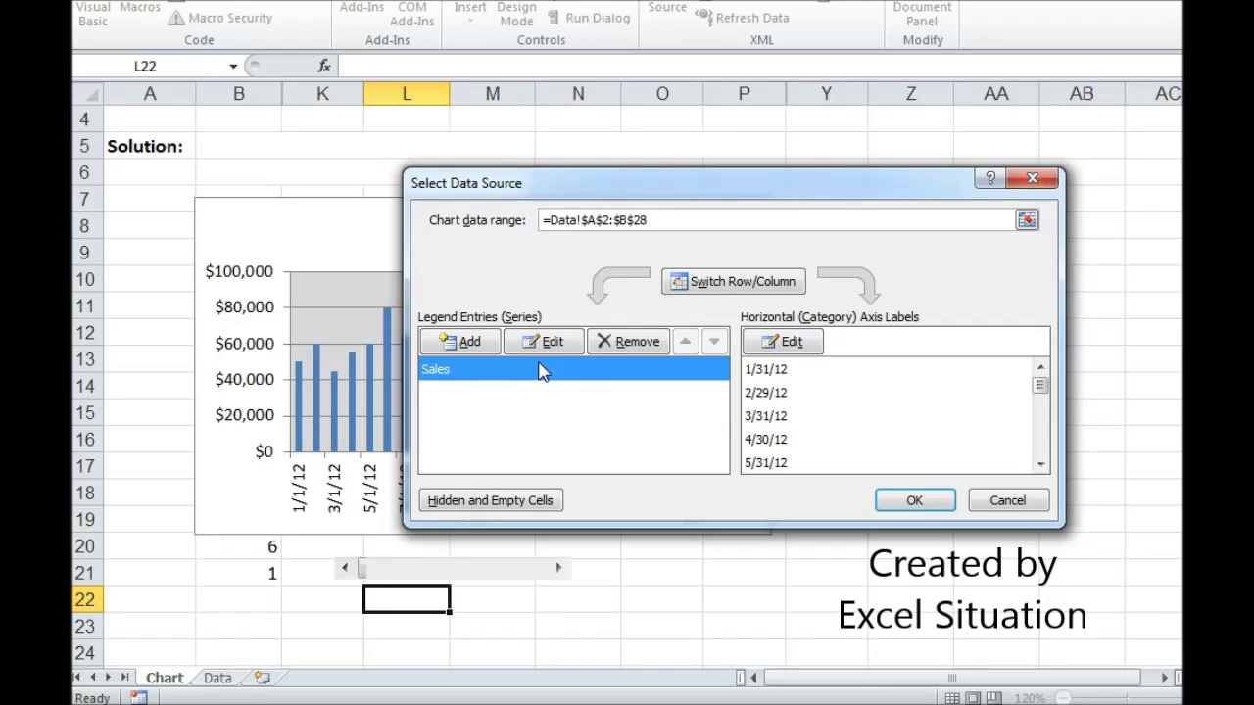
pyautogui.click(548, 341)
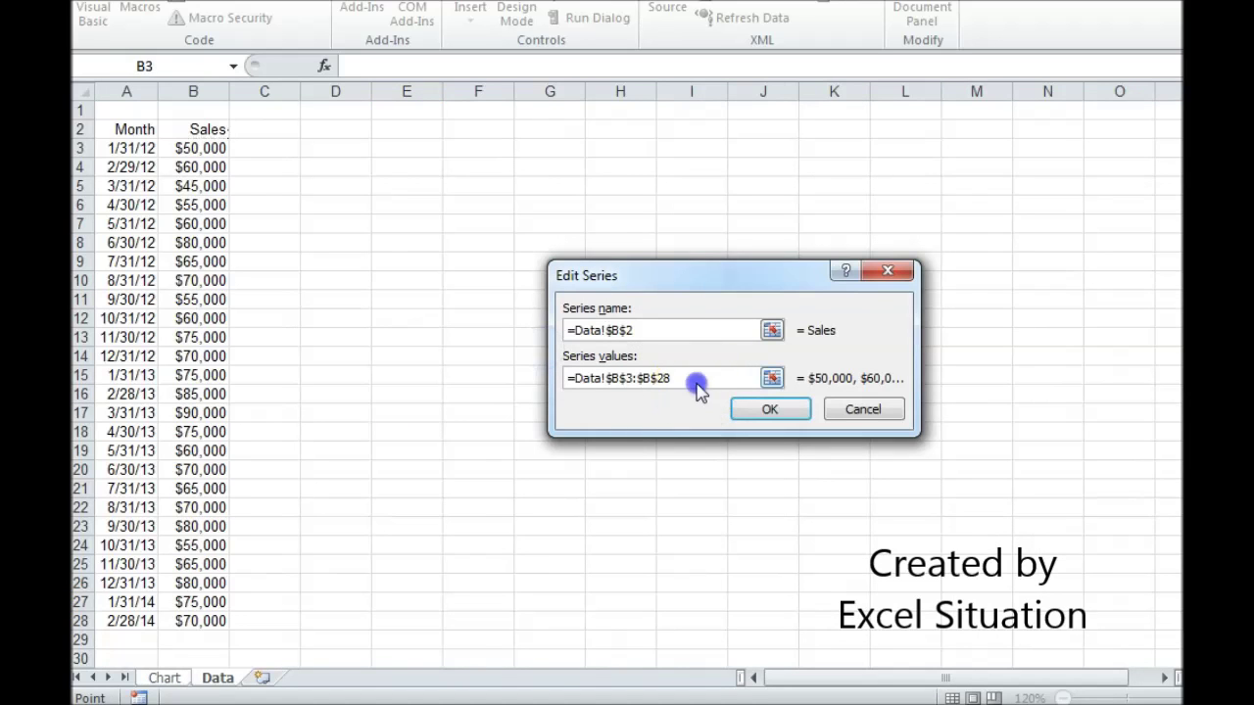
pyautogui.click(697, 381)
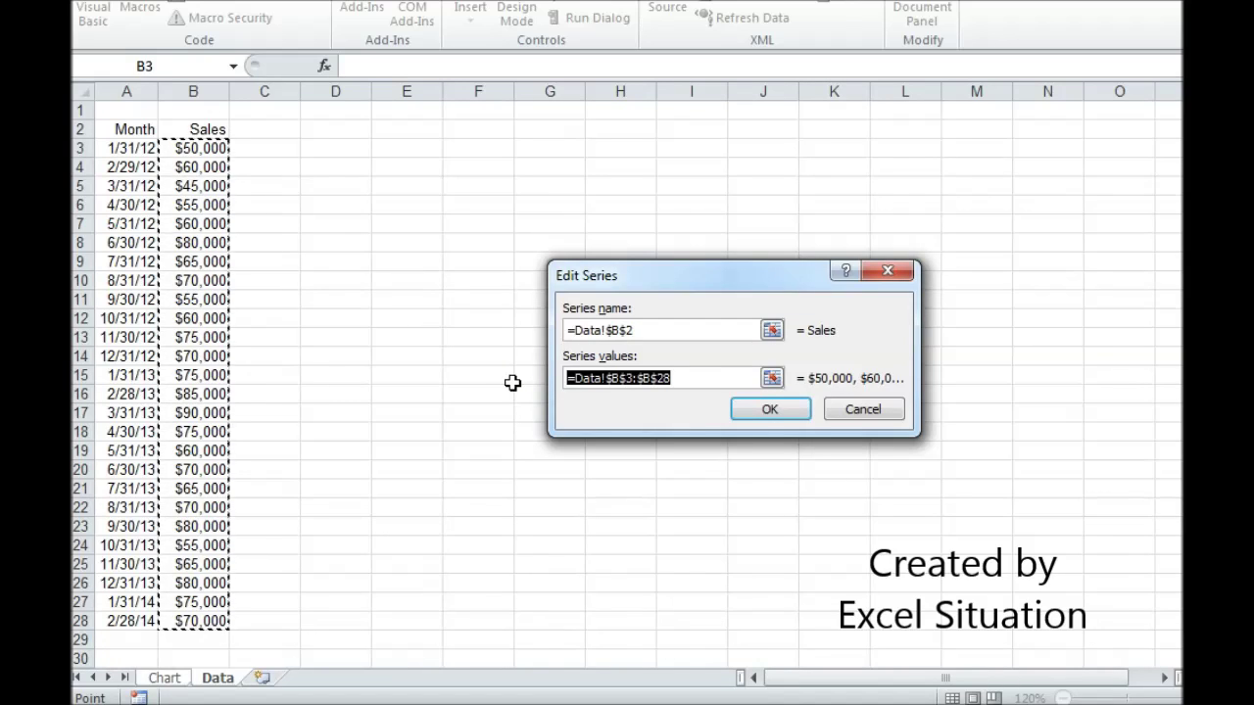
pyautogui.write("='Scroll Chart.xlsx'!CY")
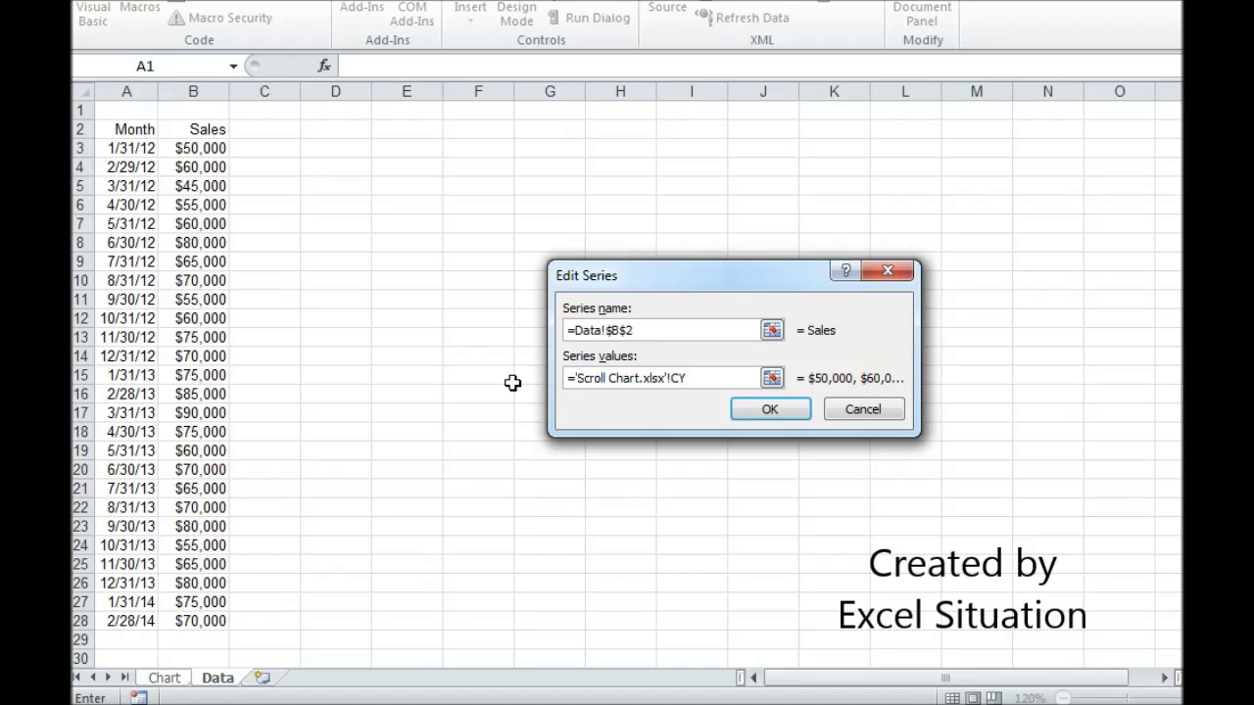
pyautogui.press('Return')
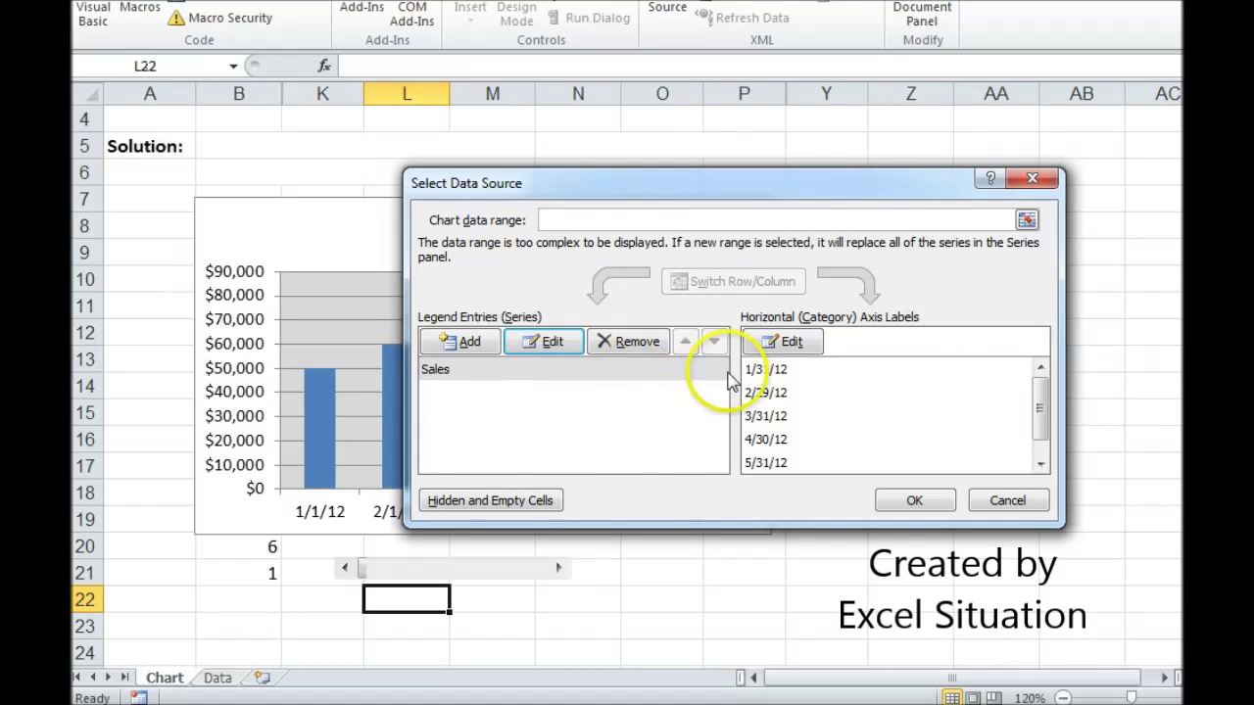
# - Set the chart's horizontal axis label range to ='Scroll Chart.xlsx'!CX and apply the data source changes
pyautogui.click(784, 340)
pyautogui.click(743, 356)
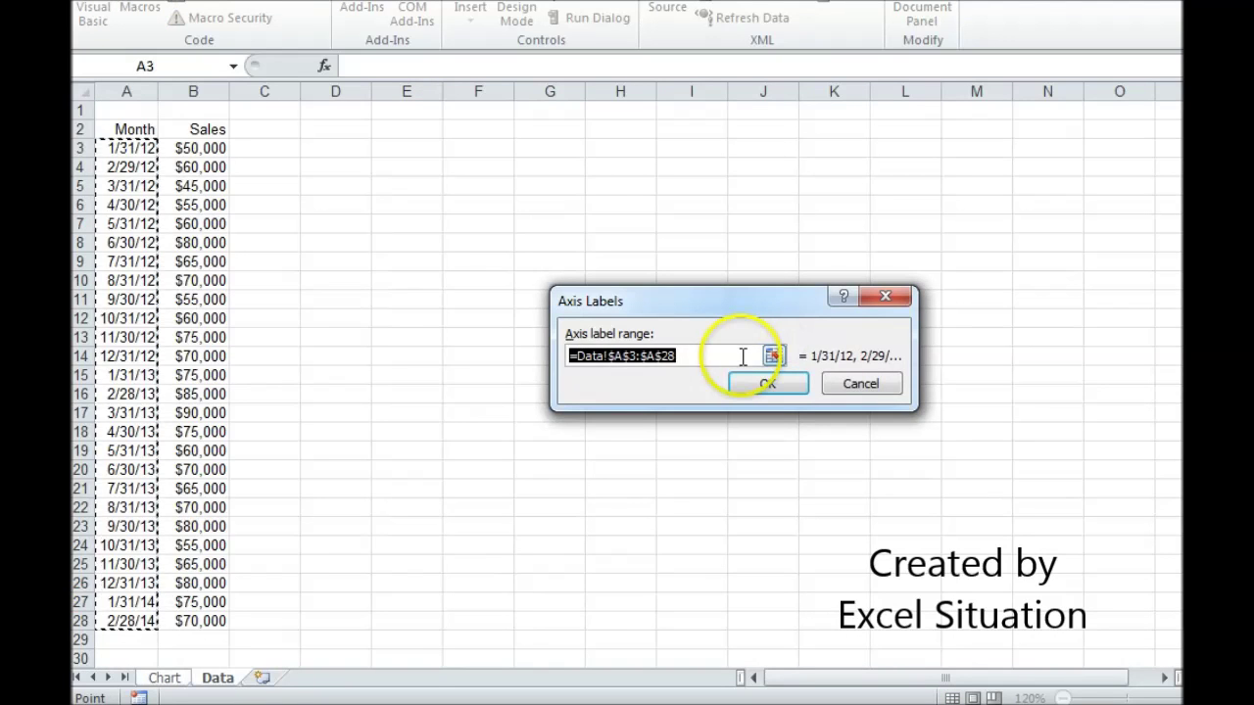
pyautogui.write("='Scroll Chart.xlsx'!CX")
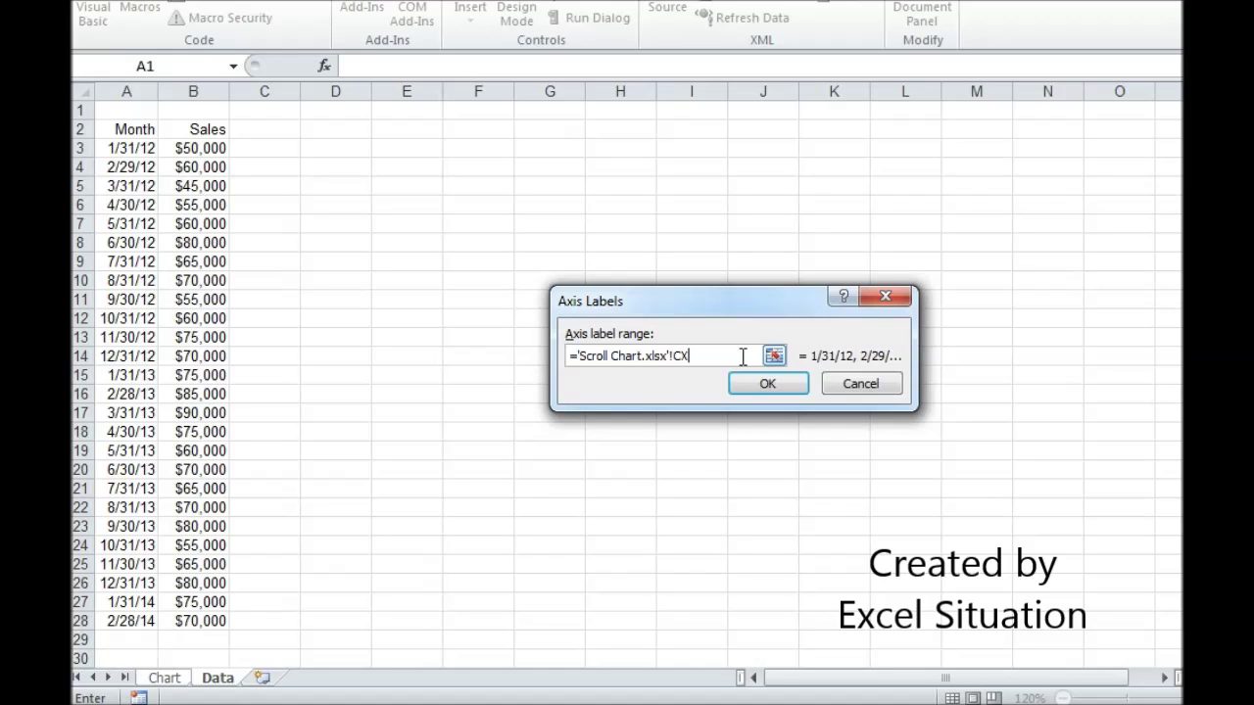
pyautogui.click(765, 385)
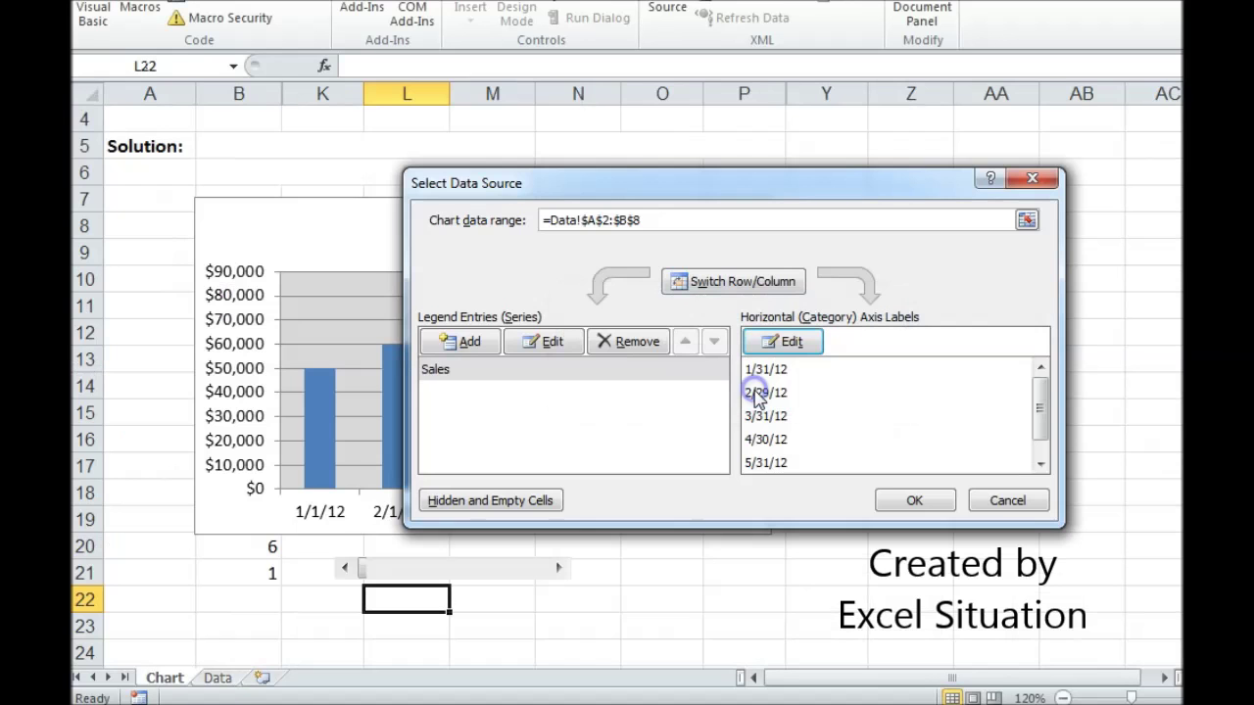
pyautogui.click(898, 504)
pyautogui.click(829, 575)
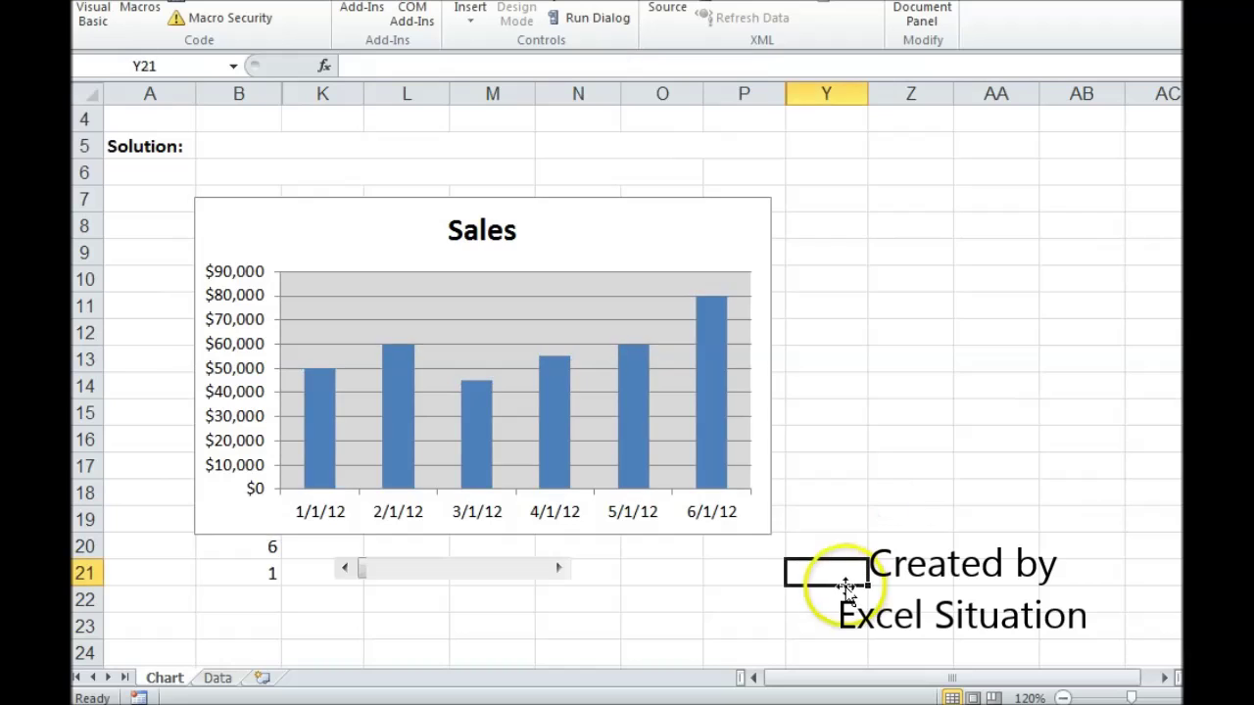
# - Advance the chart one month at a time with the scroll bar until the scroll value in B21 is 11
pyautogui.moveTo(342, 471)
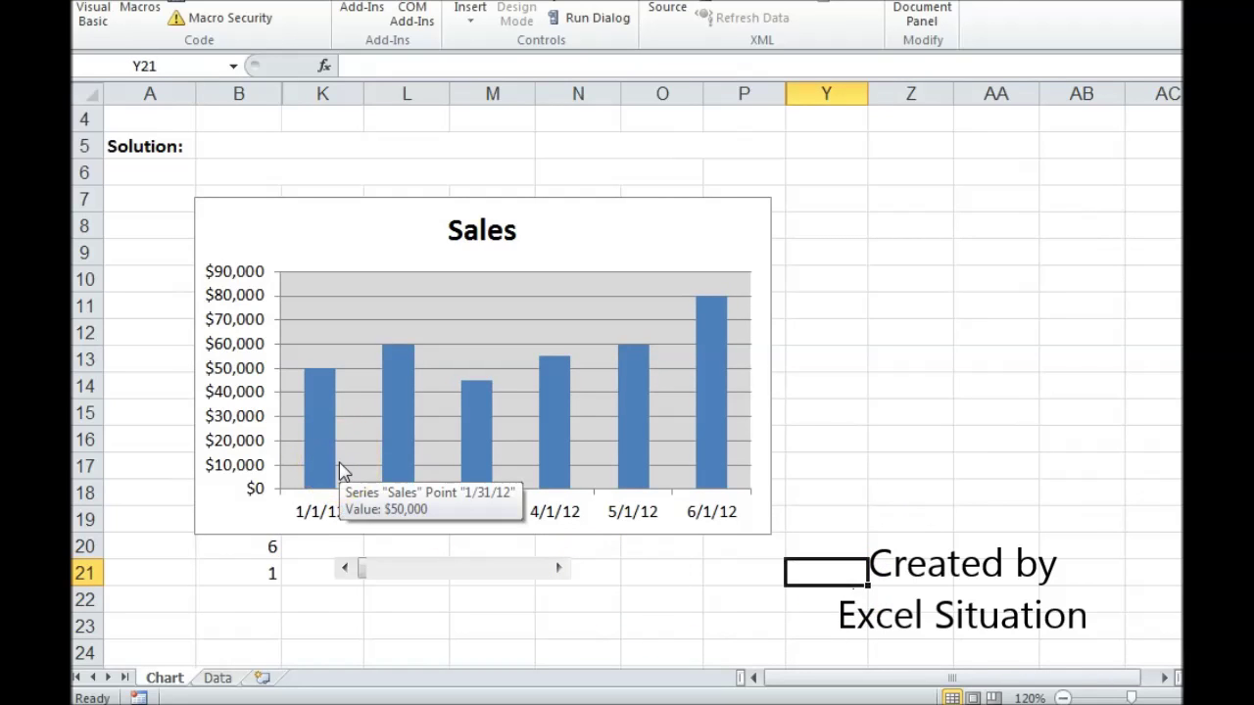
pyautogui.click(558, 570)
pyautogui.click(559, 570)
pyautogui.click(558, 571)
pyautogui.click(559, 570)
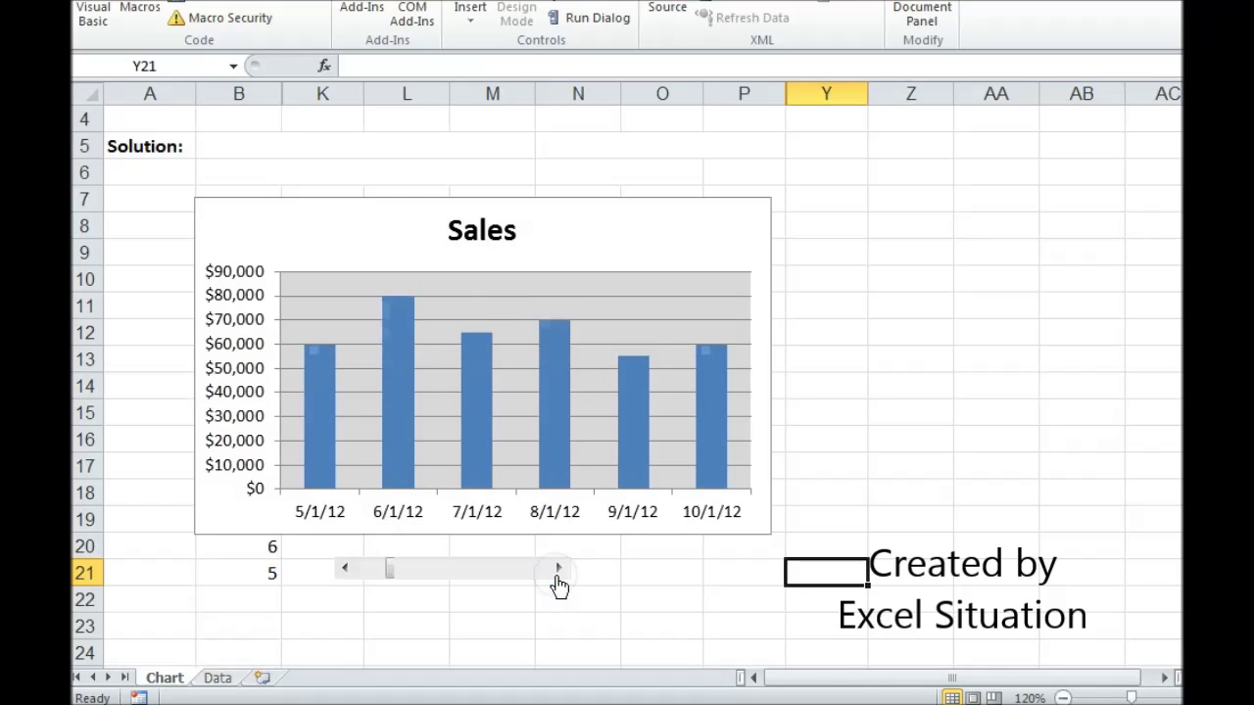
pyautogui.click(558, 570)
pyautogui.click(558, 570)
pyautogui.click(558, 570)
pyautogui.click(559, 570)
pyautogui.click(559, 570)
pyautogui.click(559, 570)
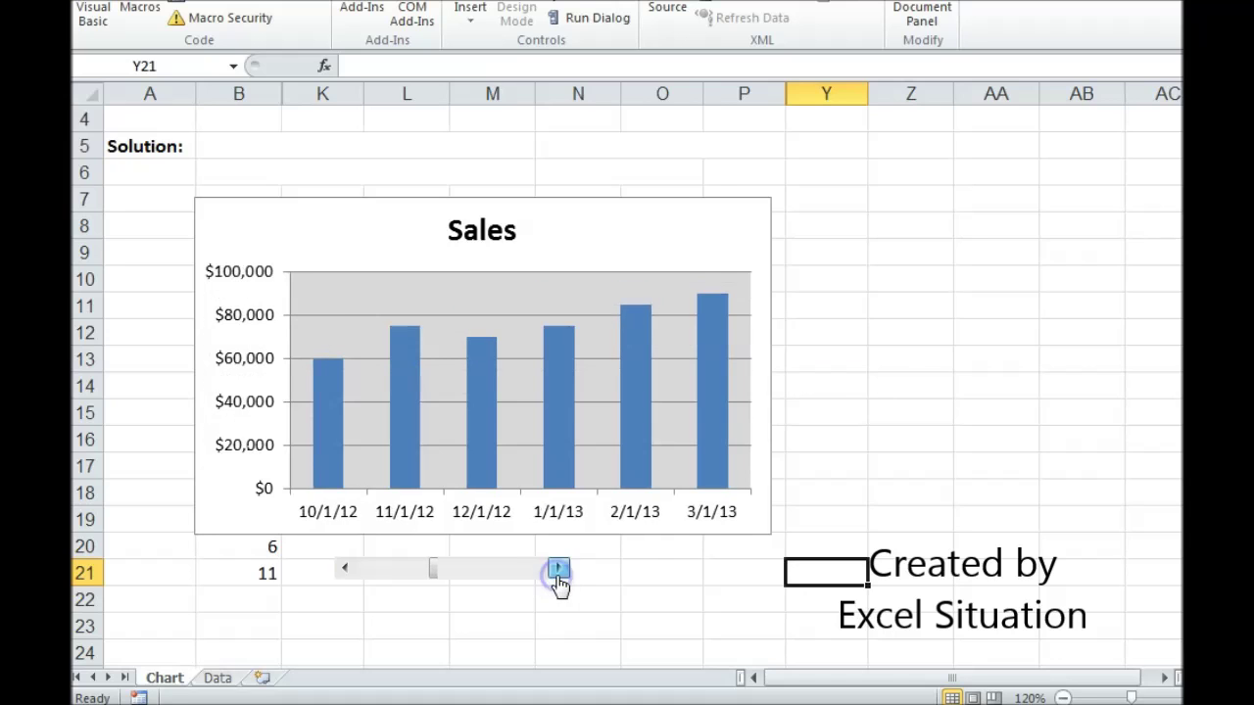
# - Advance the chart with the scroll bar until the scroll value in B21 is 19
pyautogui.click(559, 571)
pyautogui.click(558, 571)
pyautogui.click(558, 570)
pyautogui.click(558, 570)
pyautogui.click(559, 570)
pyautogui.click(559, 570)
pyautogui.click(558, 571)
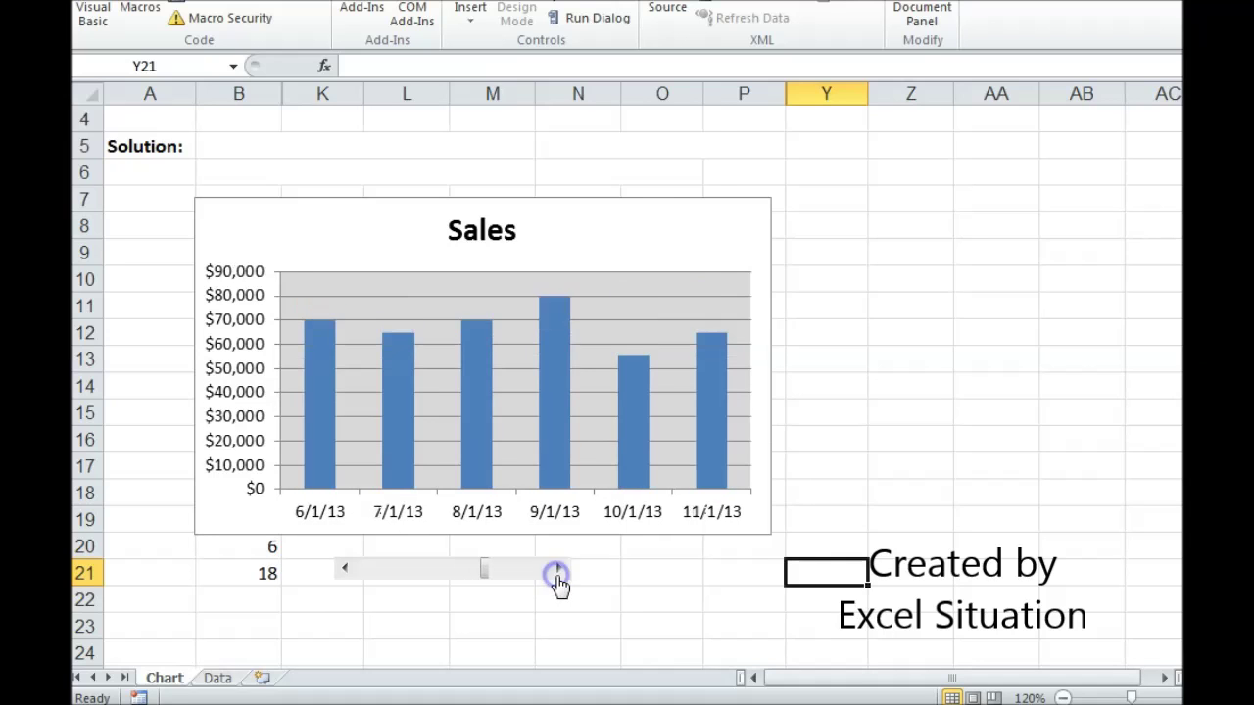
pyautogui.click(558, 570)
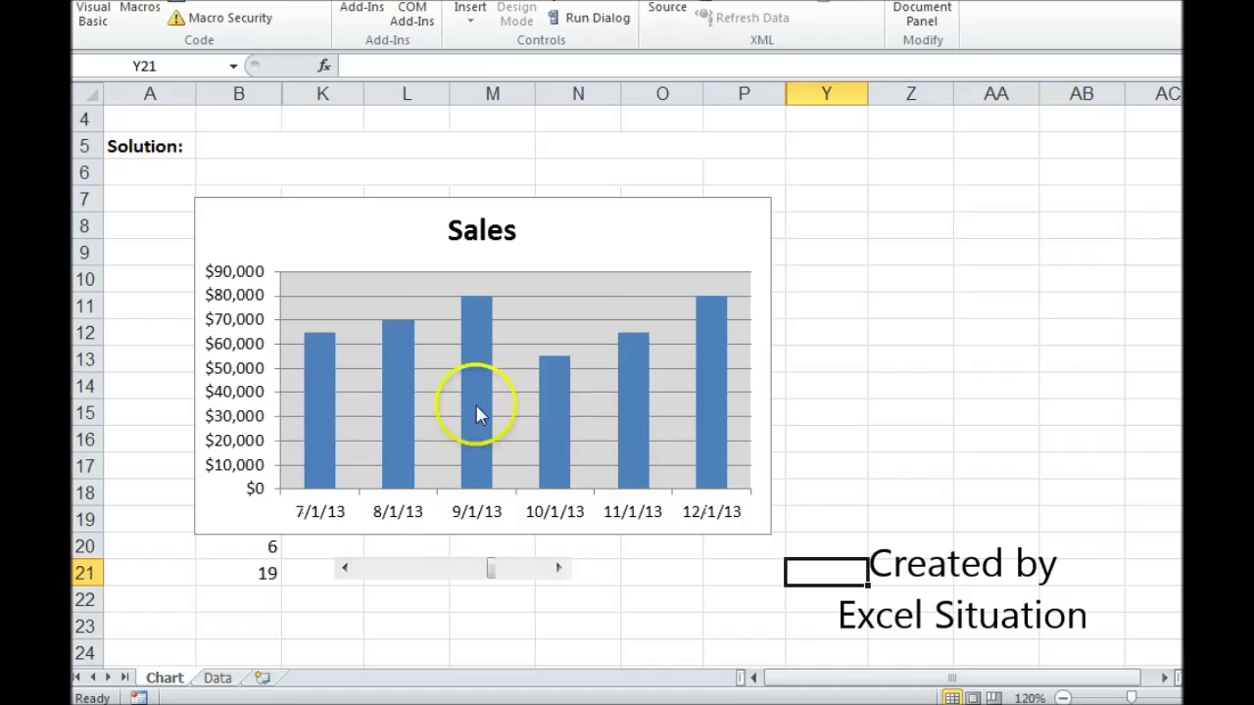
# - Keep advancing the scroll bar until the scroll value is 26 to test the chart at the end of the data
pyautogui.click(561, 573)
pyautogui.click(562, 573)
pyautogui.click(563, 573)
pyautogui.click(563, 573)
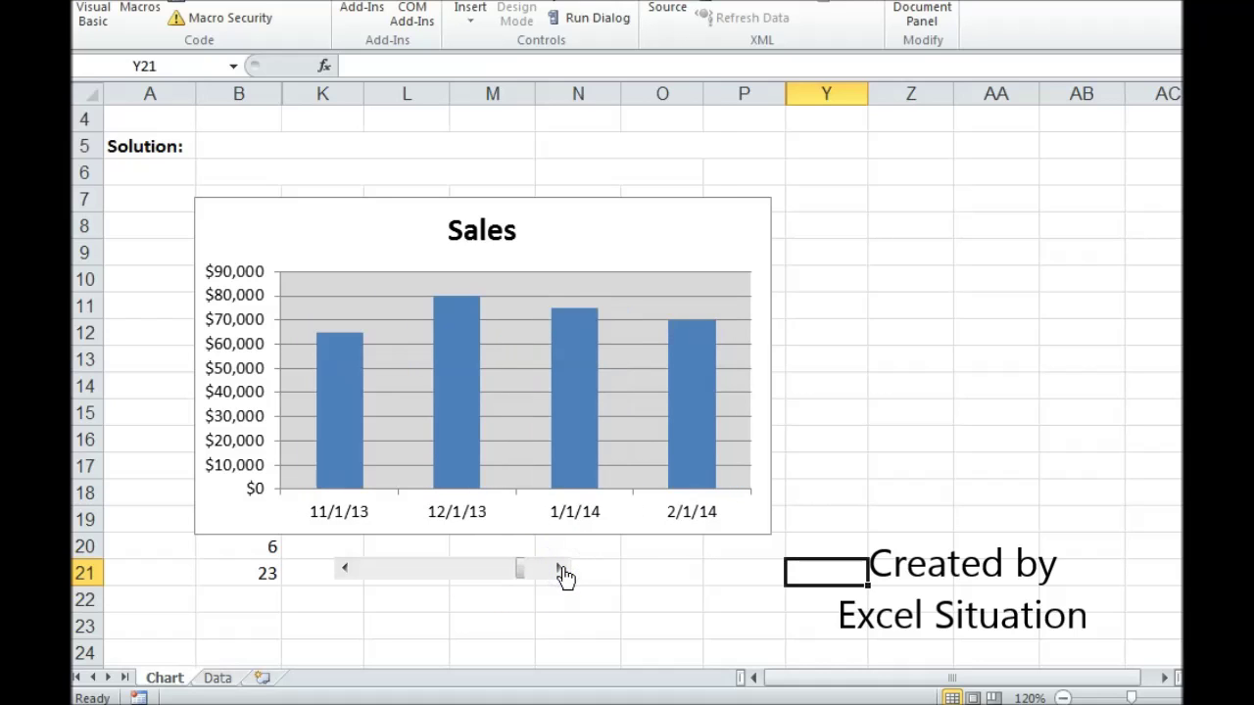
pyautogui.click(562, 572)
pyautogui.click(562, 573)
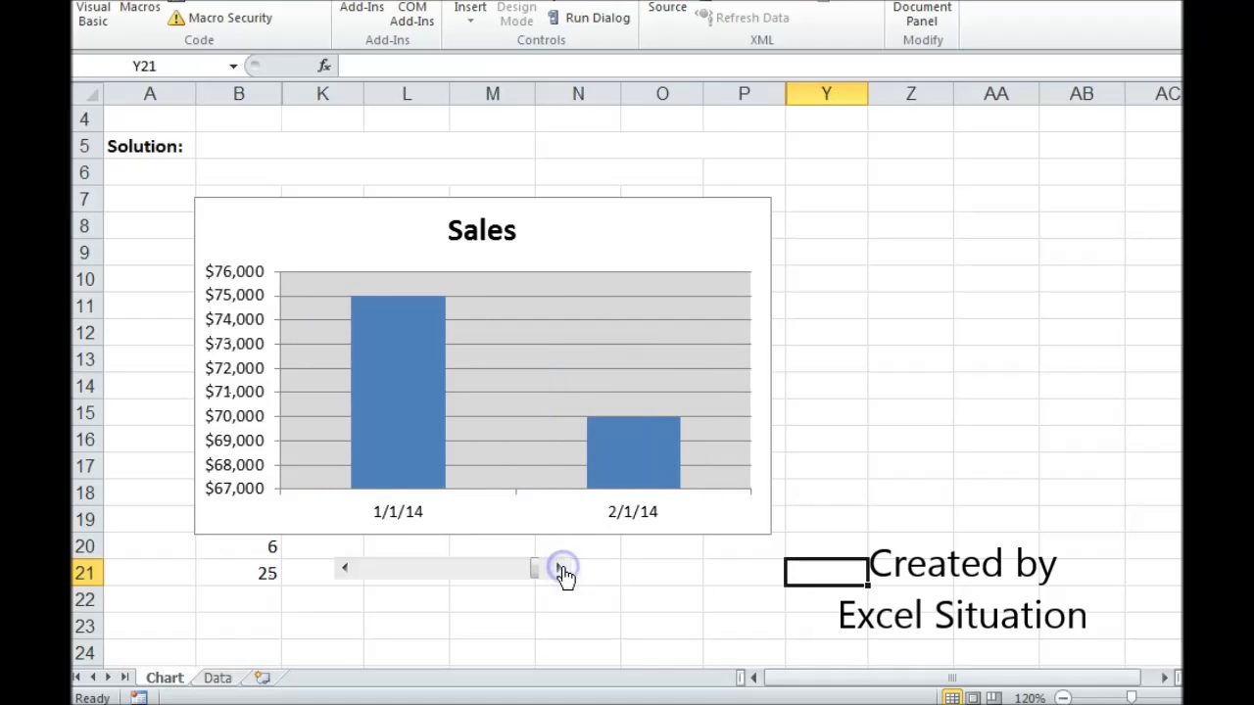
pyautogui.click(563, 572)
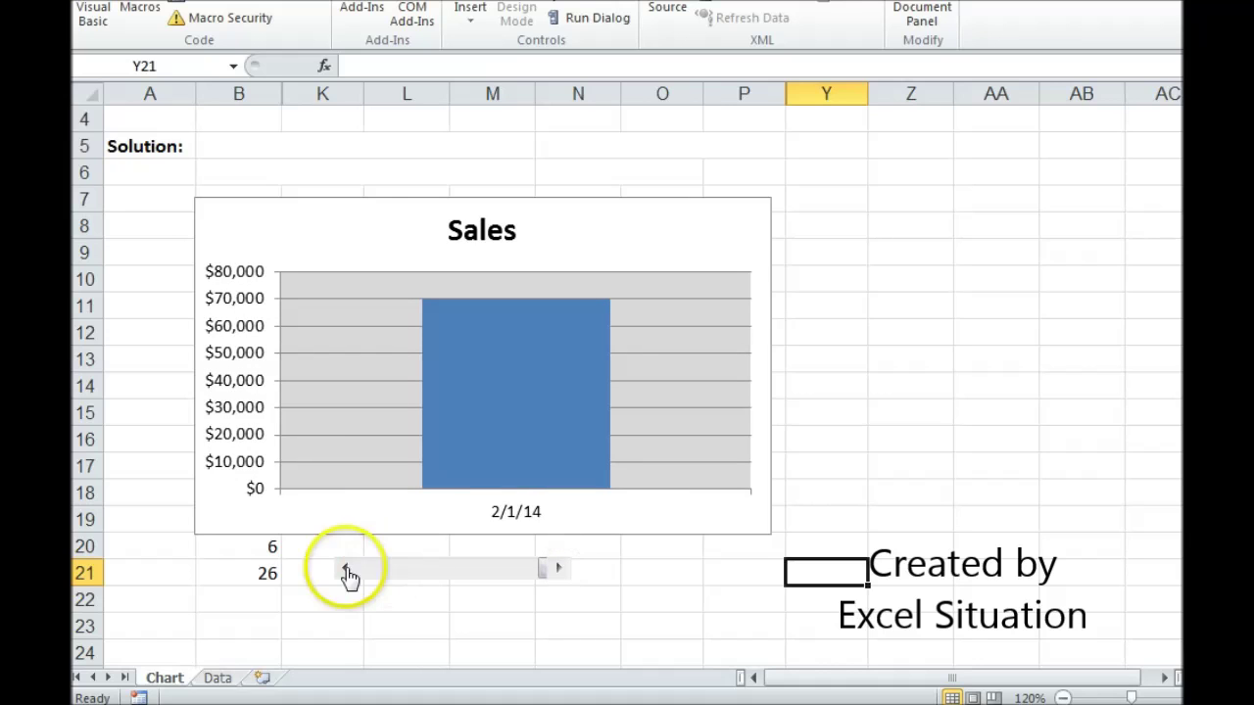
# - Scroll the chart back until the scroll value in B21 is 22
pyautogui.click(347, 570)
pyautogui.click(347, 570)
pyautogui.click(347, 570)
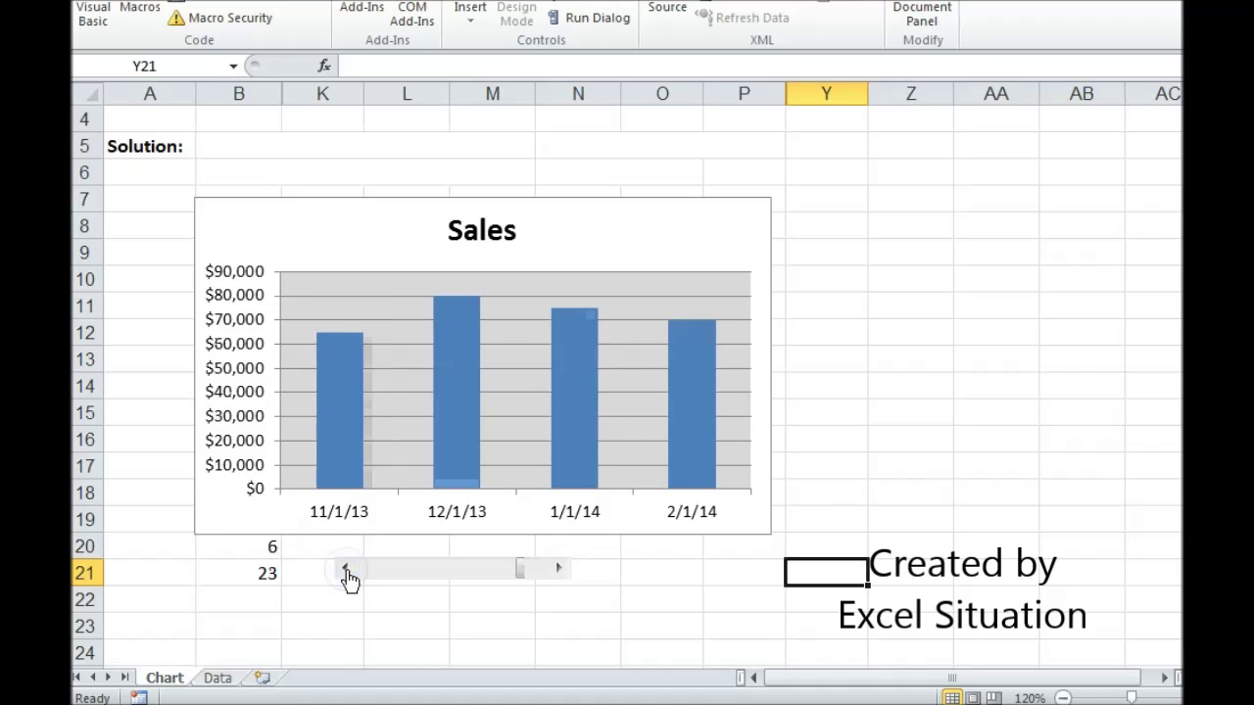
pyautogui.click(347, 571)
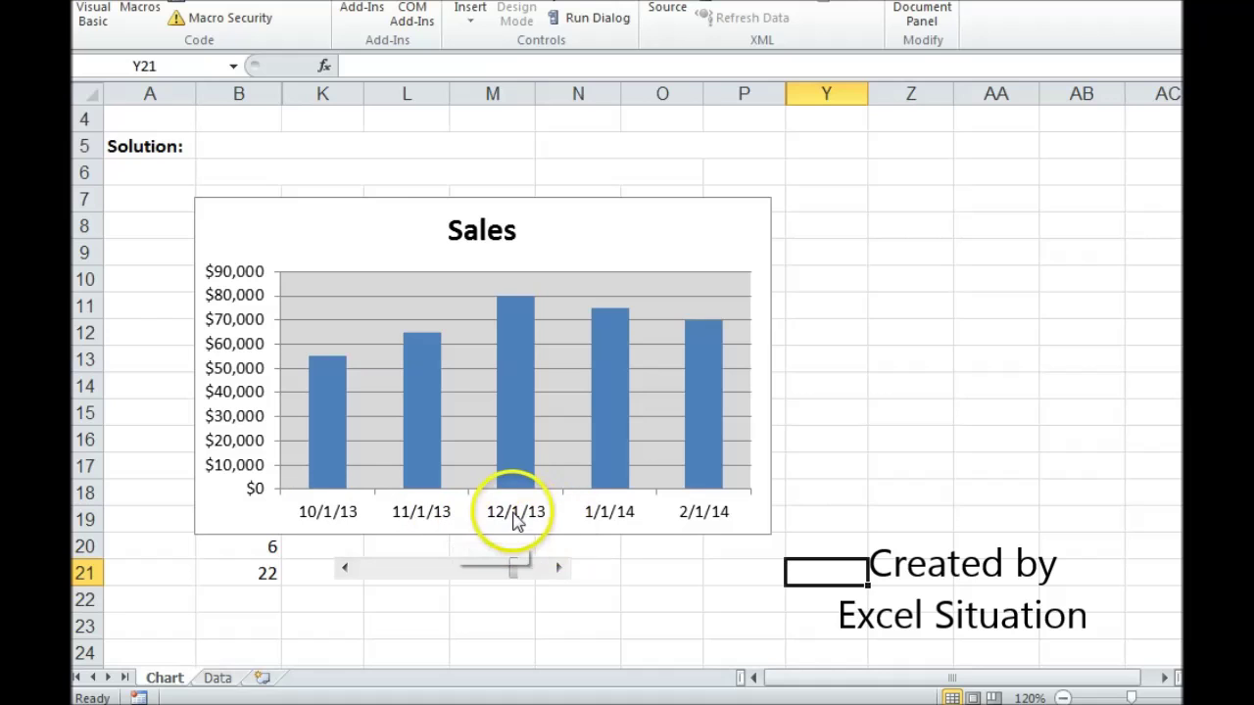
# - Check the month dates on the Data sheet and set the chart's horizontal axis type to Text axis
pyautogui.click(217, 678)
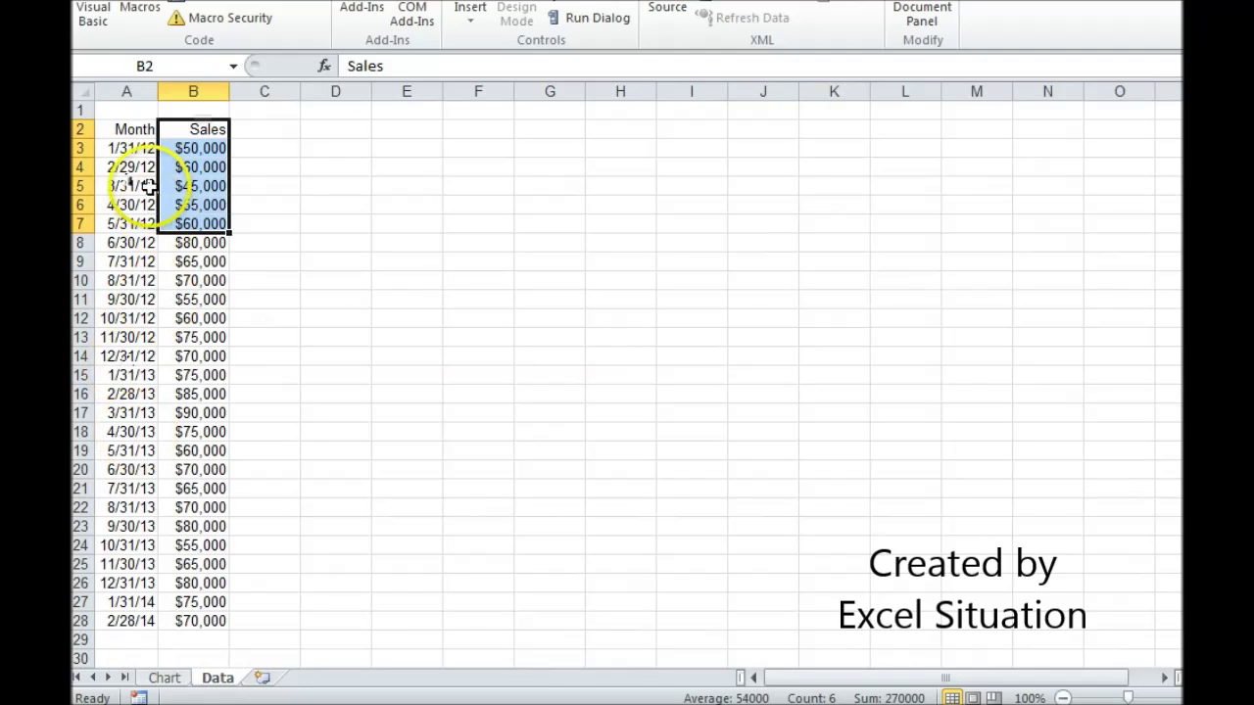
pyautogui.click(183, 677)
pyautogui.click(443, 526)
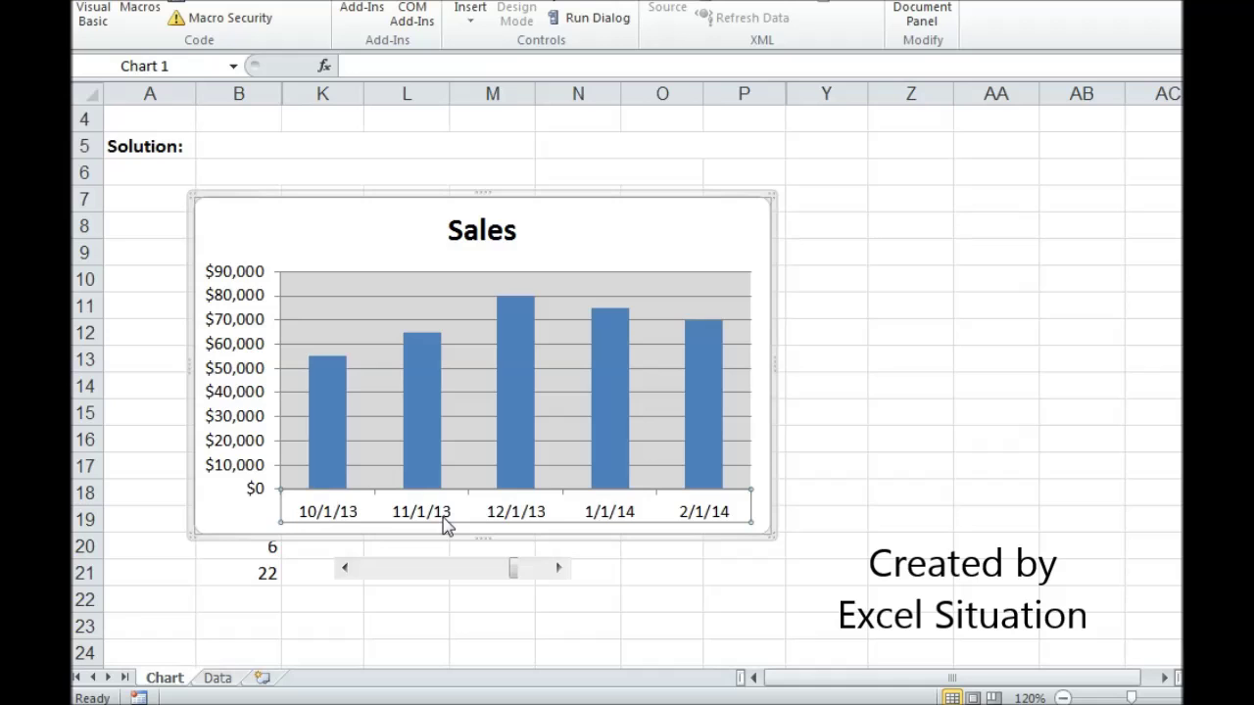
pyautogui.rightClick(444, 526)
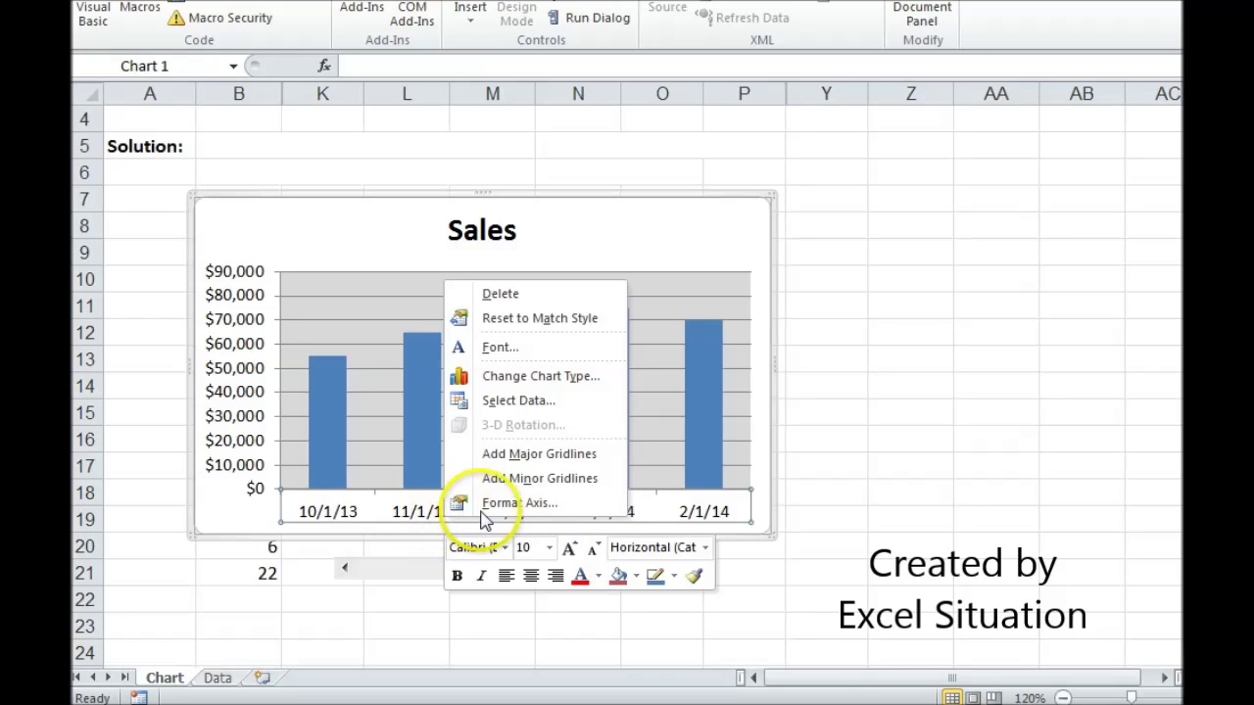
pyautogui.click(494, 510)
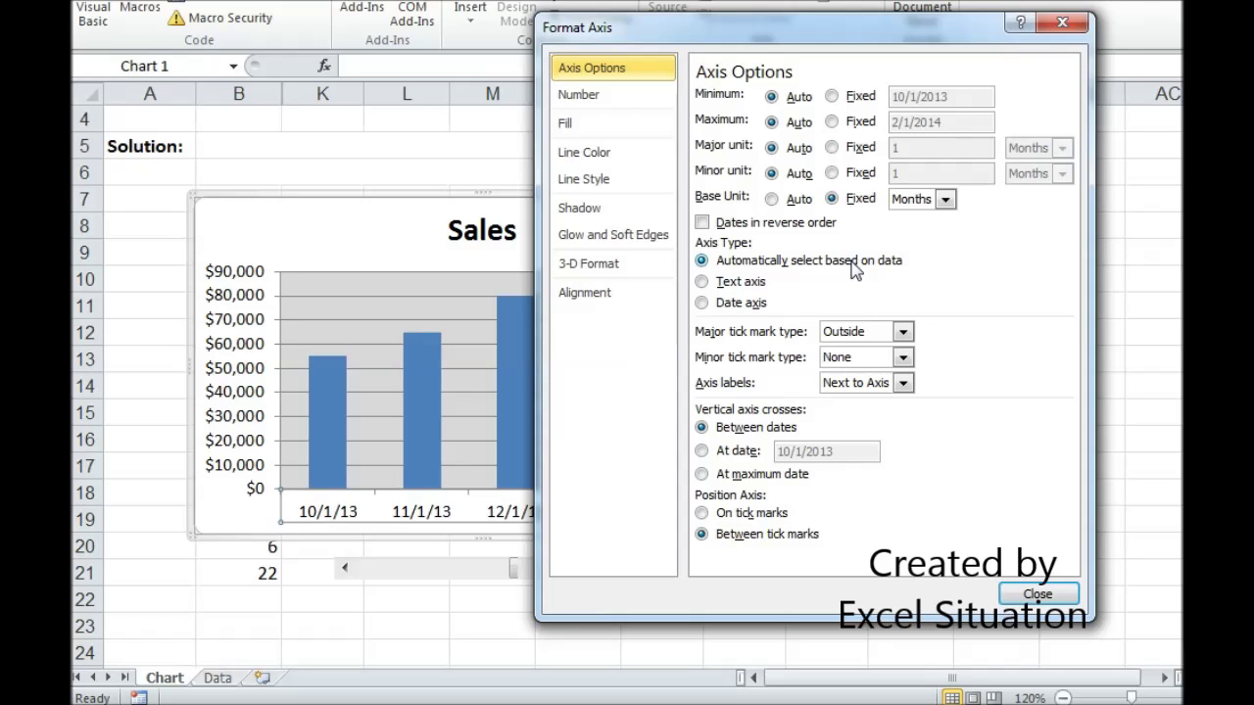
pyautogui.click(742, 282)
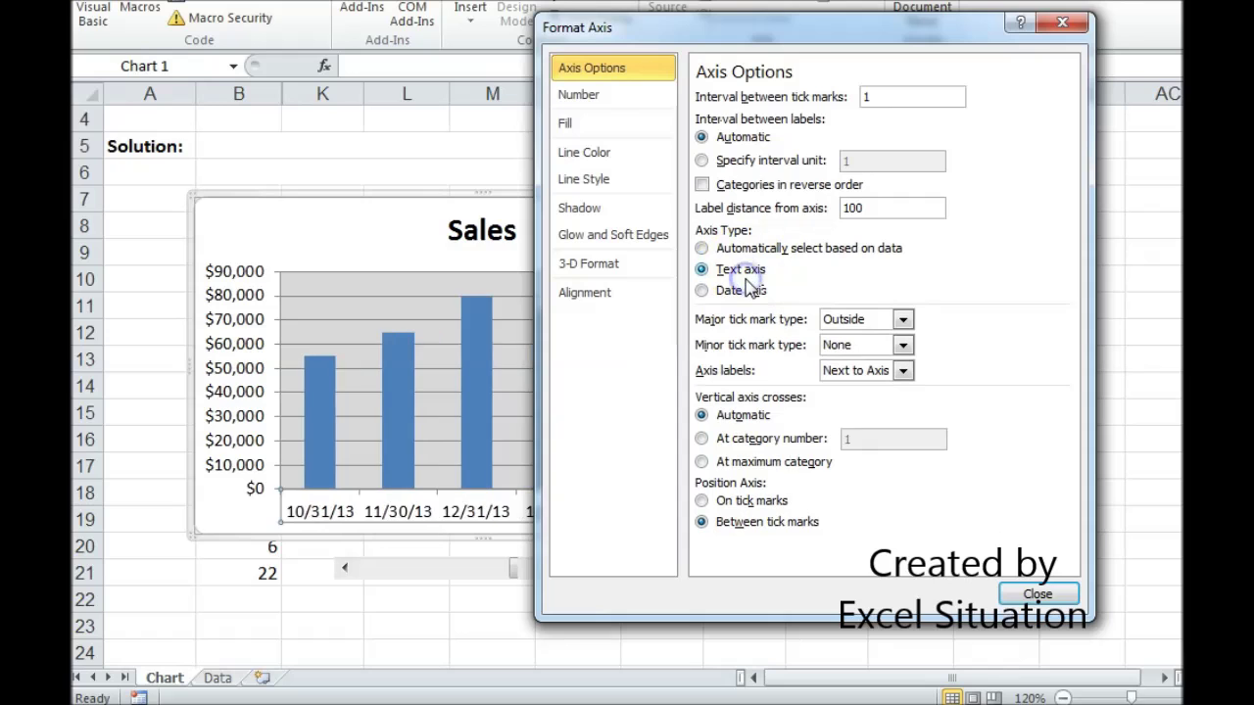
pyautogui.click(1037, 594)
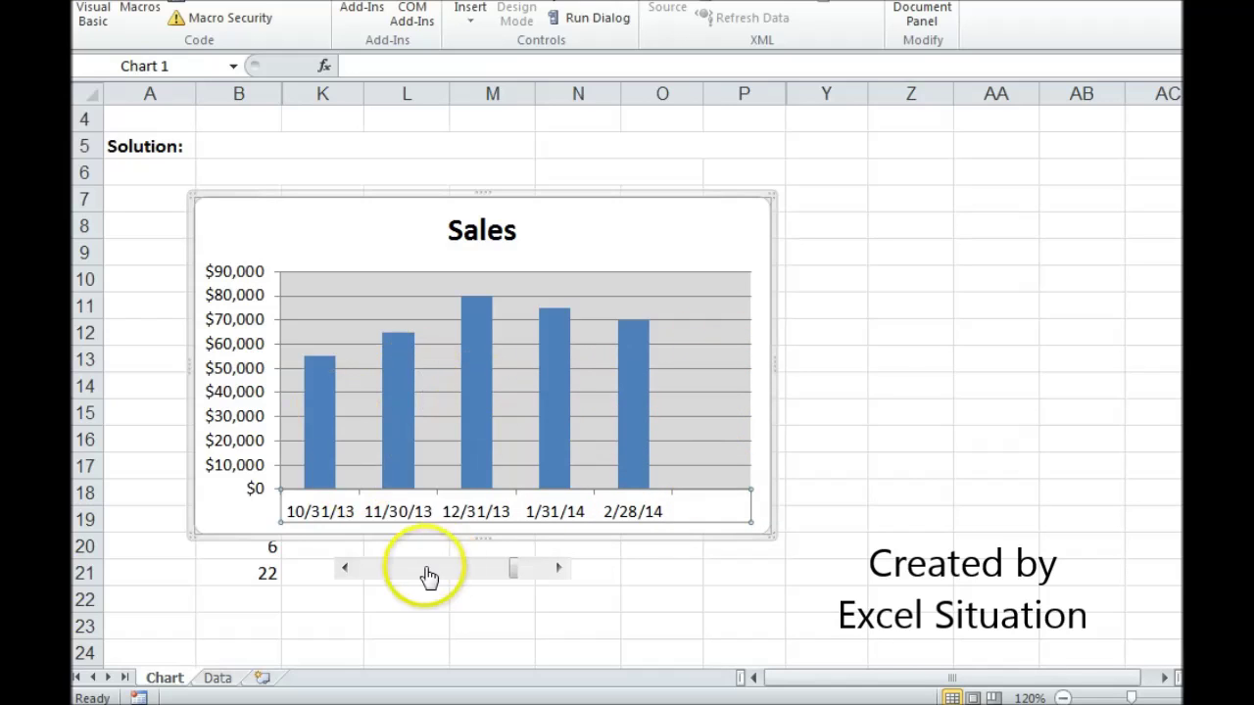
# - Test the text axis by scrolling the chart back to scroll value 19 and forward to 25
pyautogui.click(339, 574)
pyautogui.click(339, 574)
pyautogui.click(339, 574)
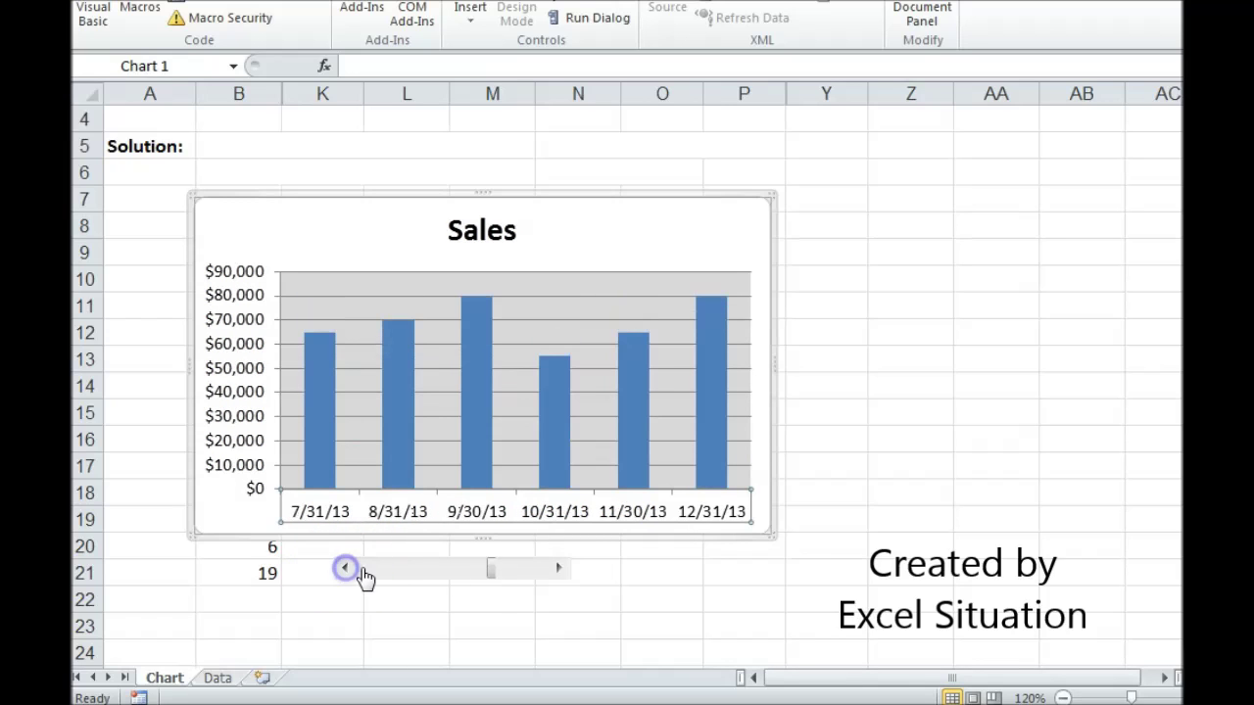
pyautogui.click(559, 571)
pyautogui.click(559, 572)
pyautogui.click(558, 571)
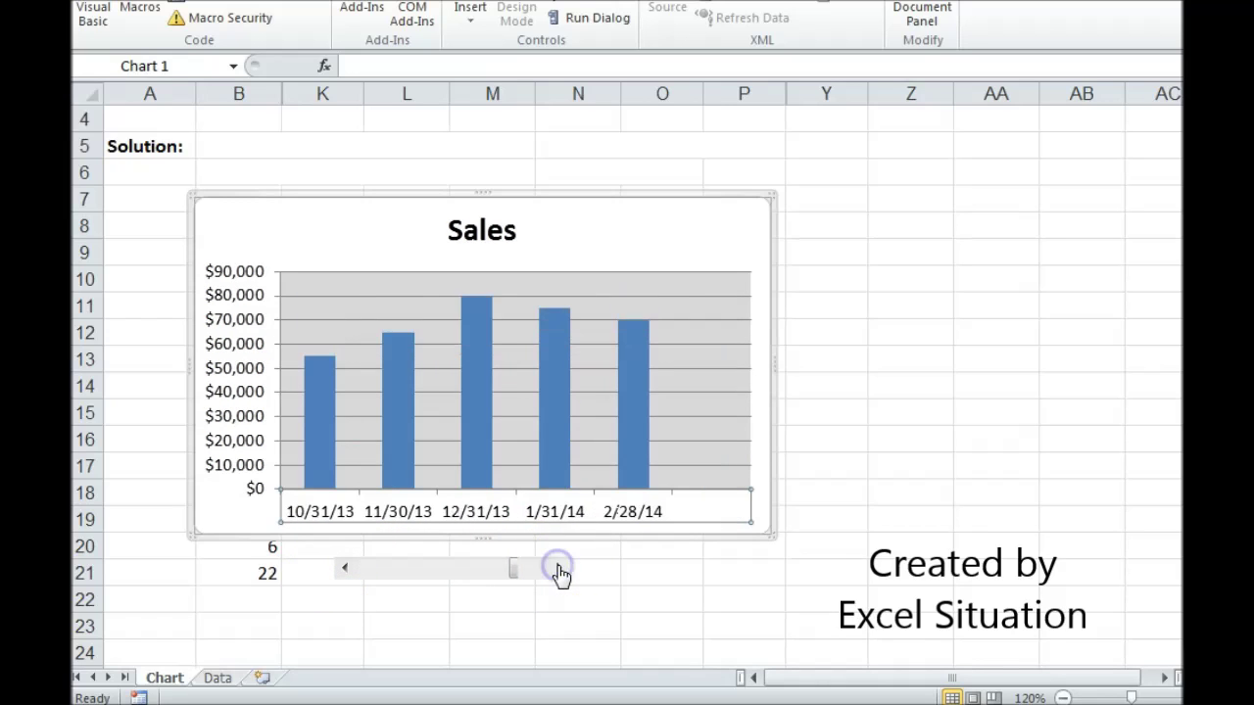
pyautogui.click(559, 571)
pyautogui.click(558, 571)
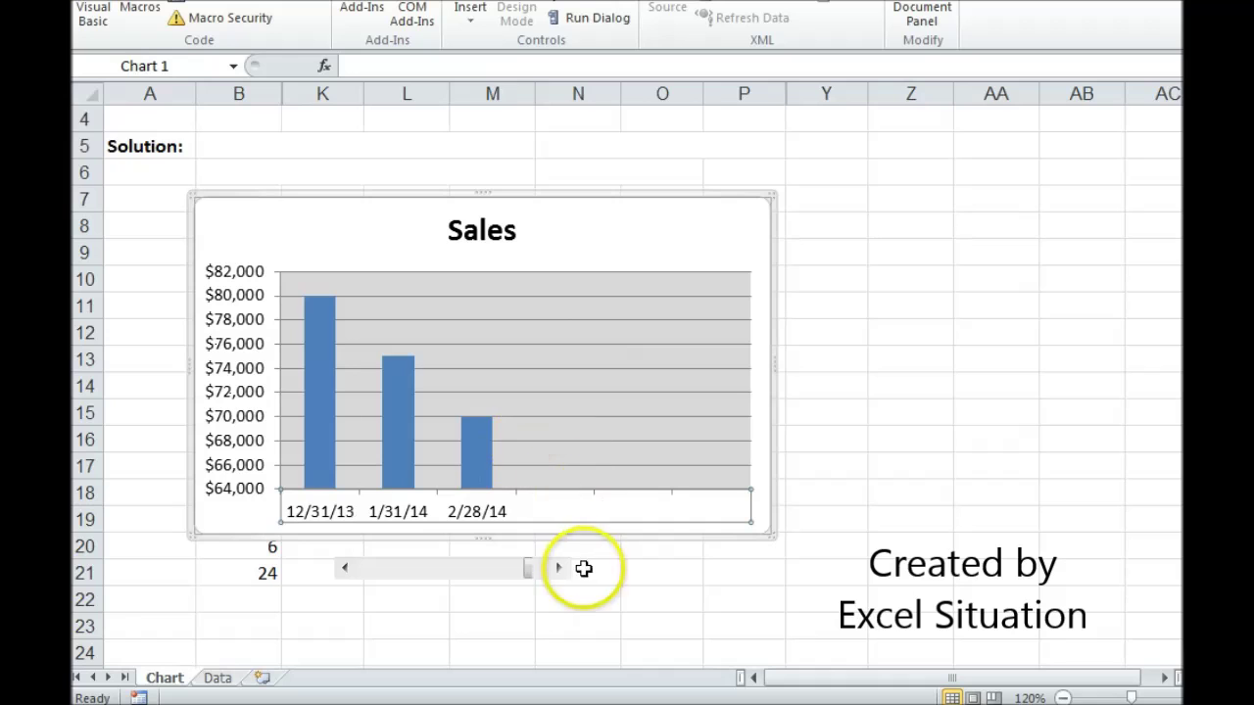
pyautogui.click(557, 572)
# - Scroll the chart back to scroll value 21 and deselect the chart
pyautogui.click(343, 570)
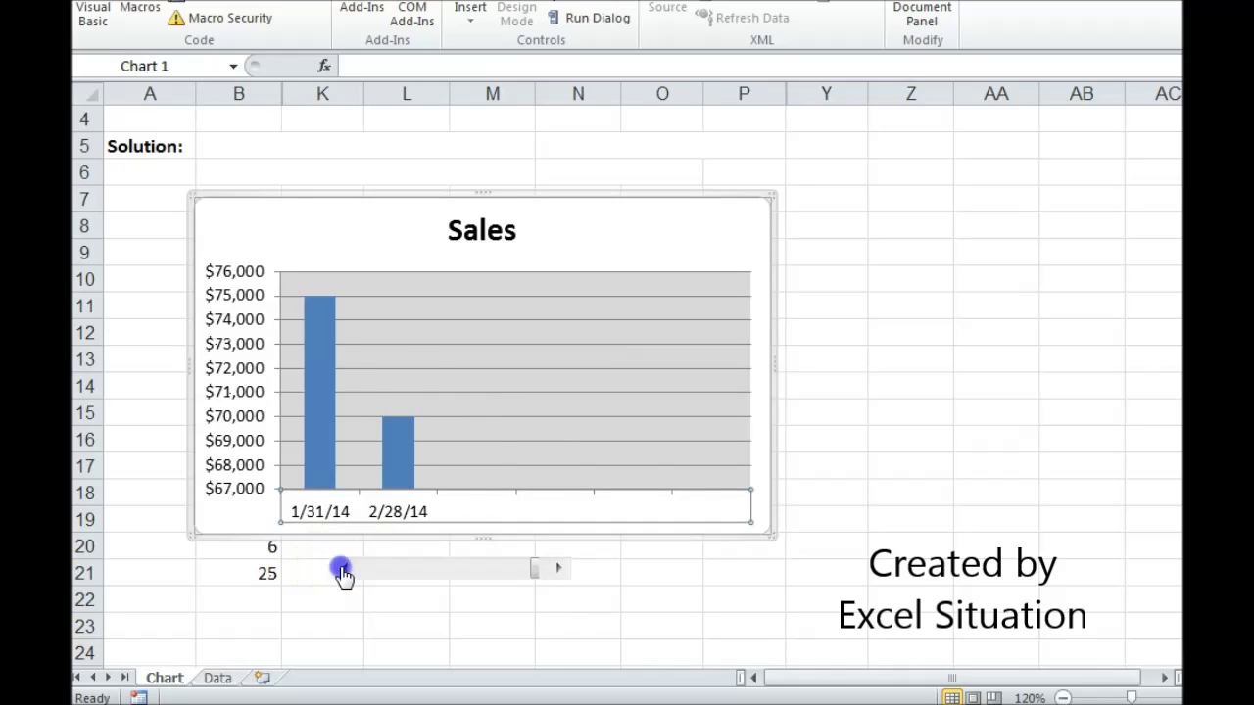
pyautogui.click(343, 570)
pyautogui.click(342, 570)
pyautogui.click(343, 570)
pyautogui.click(369, 608)
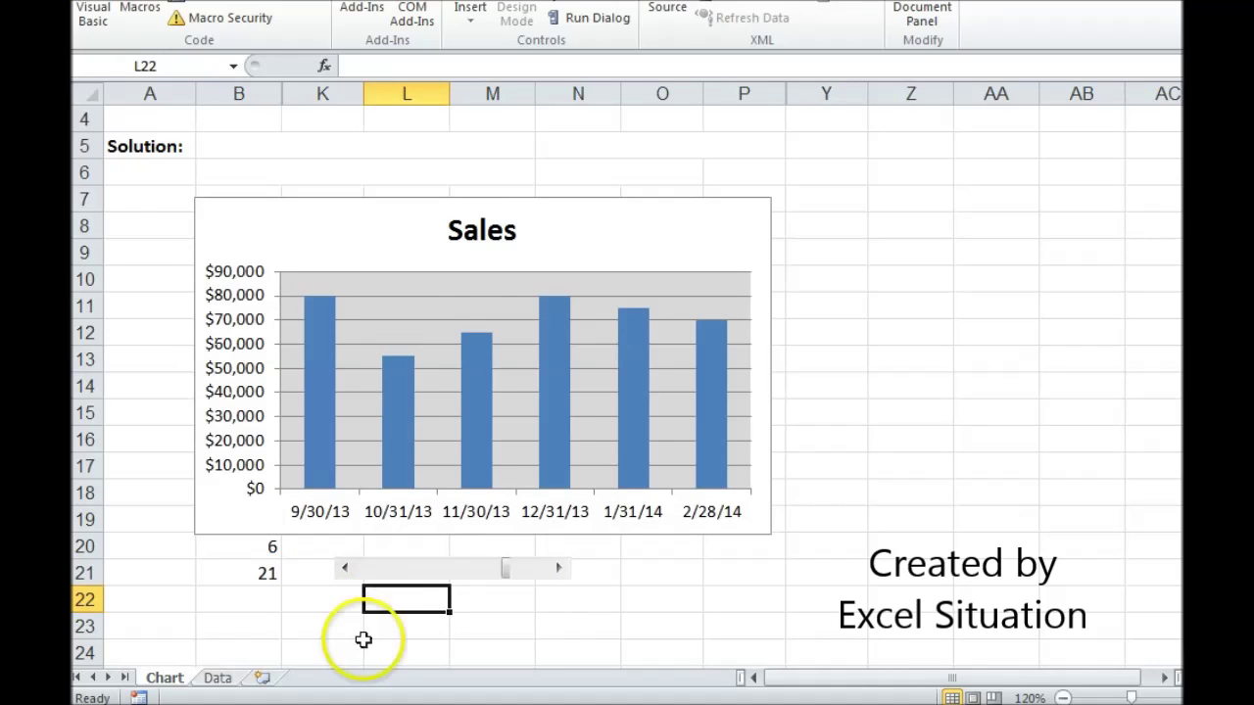
# - Move the time period and scroll value cells to B17:B18 and place the chart over them to hide them
pyautogui.click(556, 213)
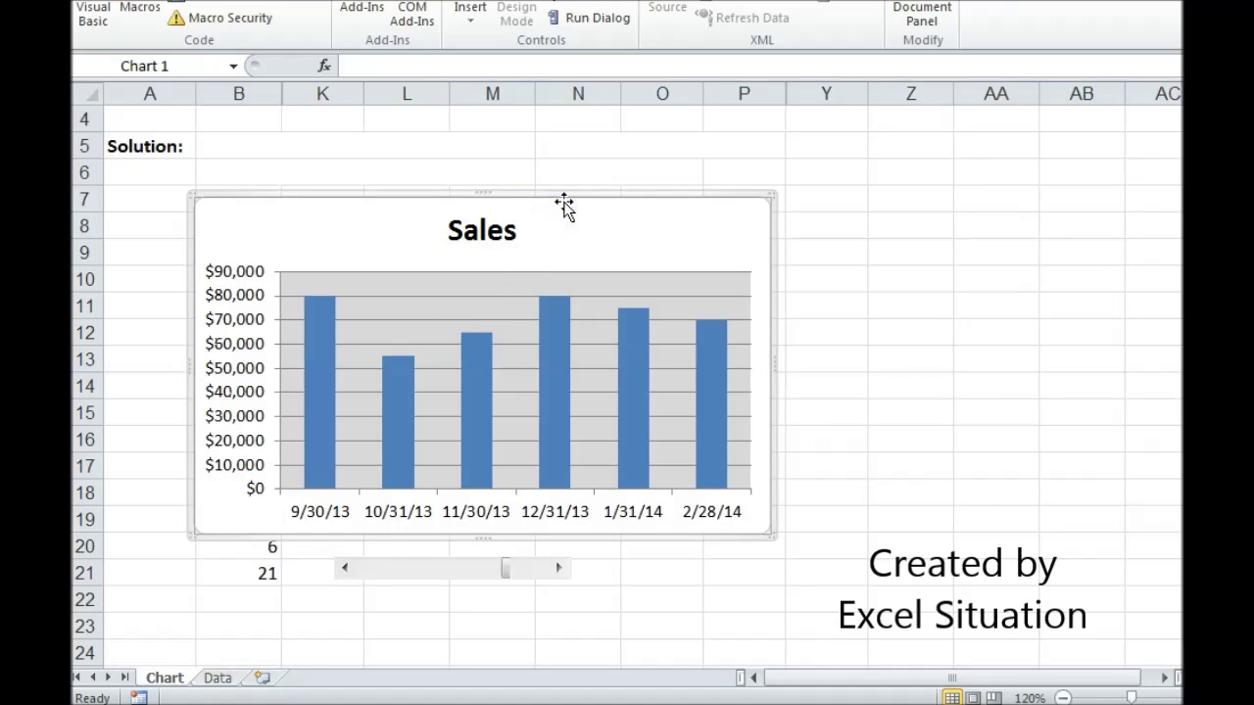
pyautogui.moveTo(635, 193); pyautogui.dragTo(745, 199)
pyautogui.moveTo(263, 544); pyautogui.dragTo(268, 468)
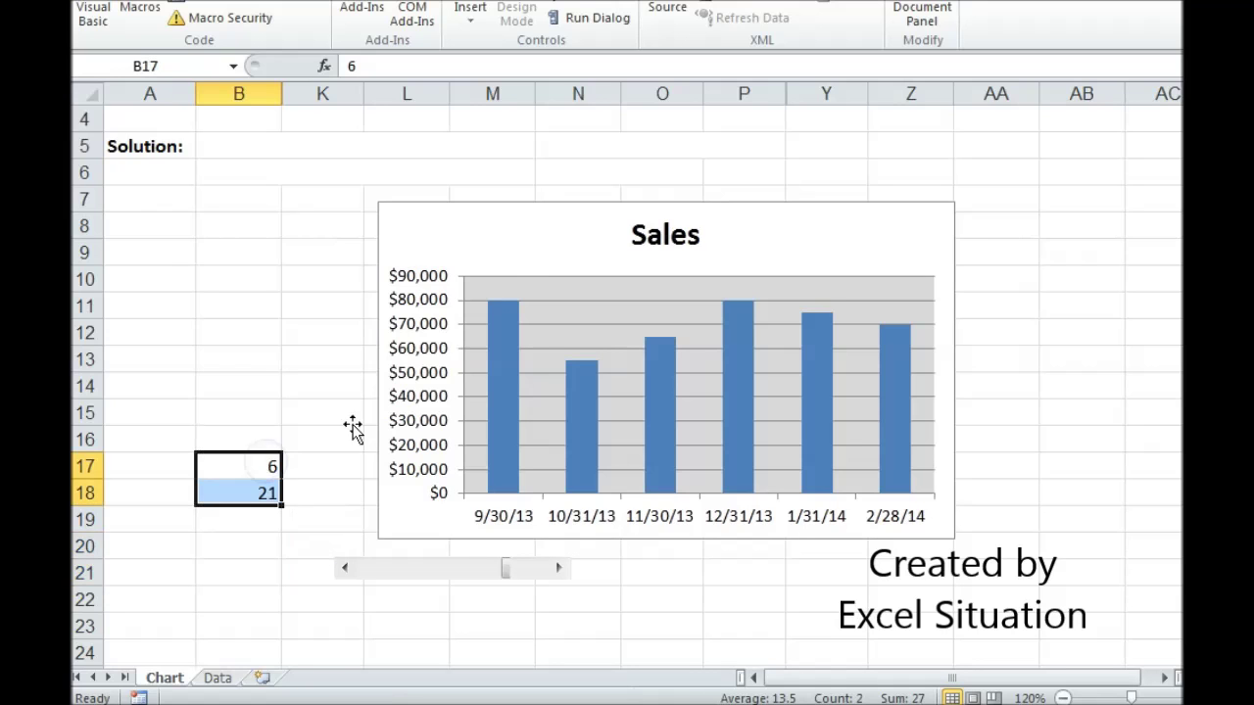
pyautogui.moveTo(514, 208); pyautogui.dragTo(322, 206)
pyautogui.click(406, 594)
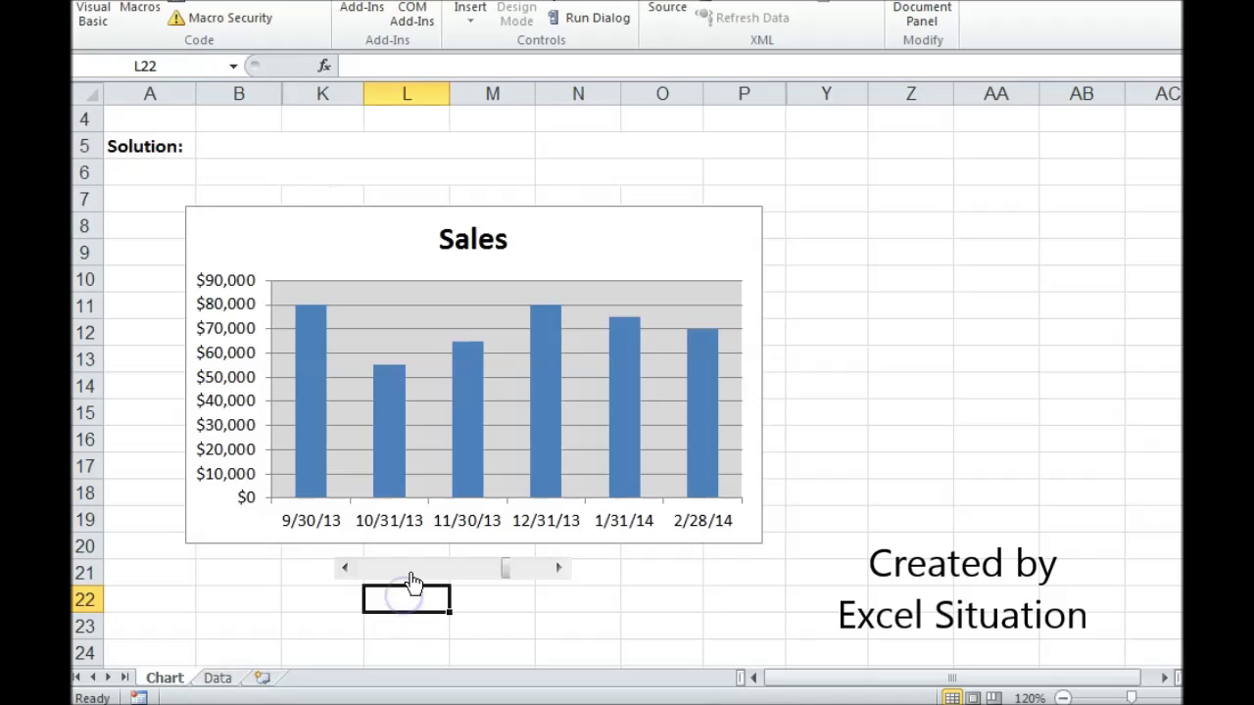
# - Move the scroll bar into the chart's upper-left corner and shorten it so it clears the Sales title
pyautogui.keyDown('ctrl'); pyautogui.click(410, 572); pyautogui.keyUp('ctrl')
pyautogui.rightClick(411, 578)
pyautogui.click(408, 575)
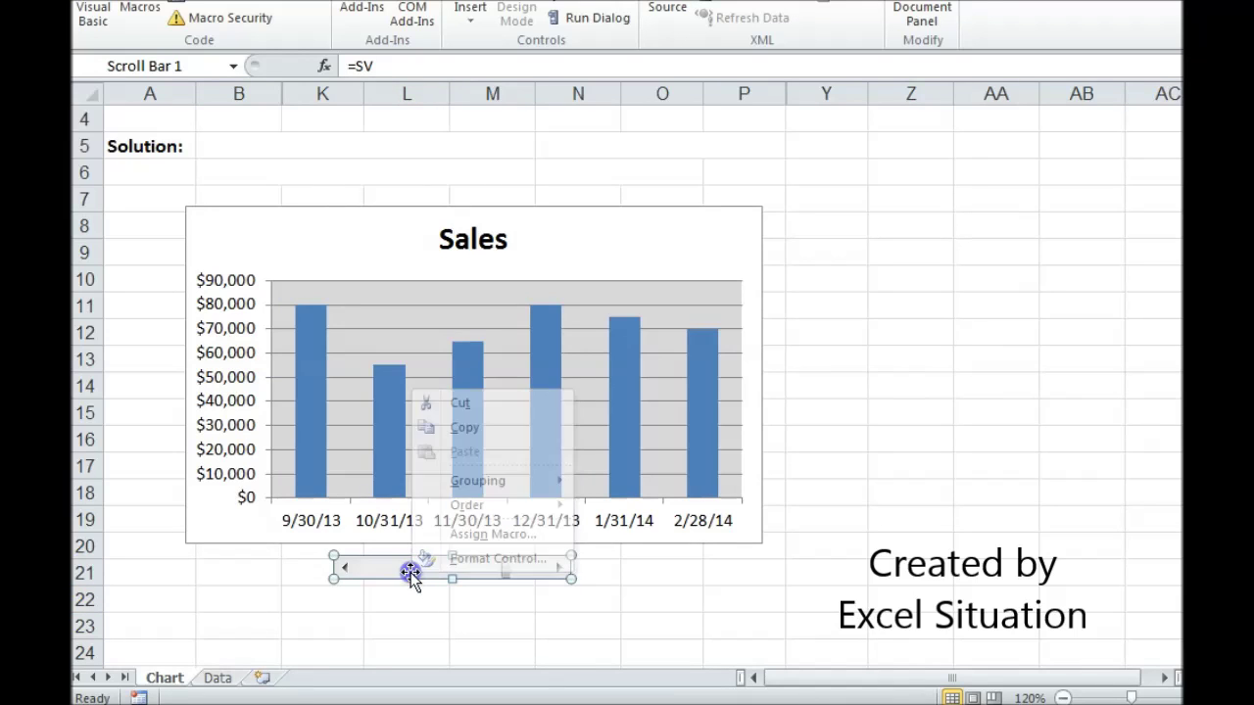
pyautogui.moveTo(382, 583); pyautogui.dragTo(248, 238)
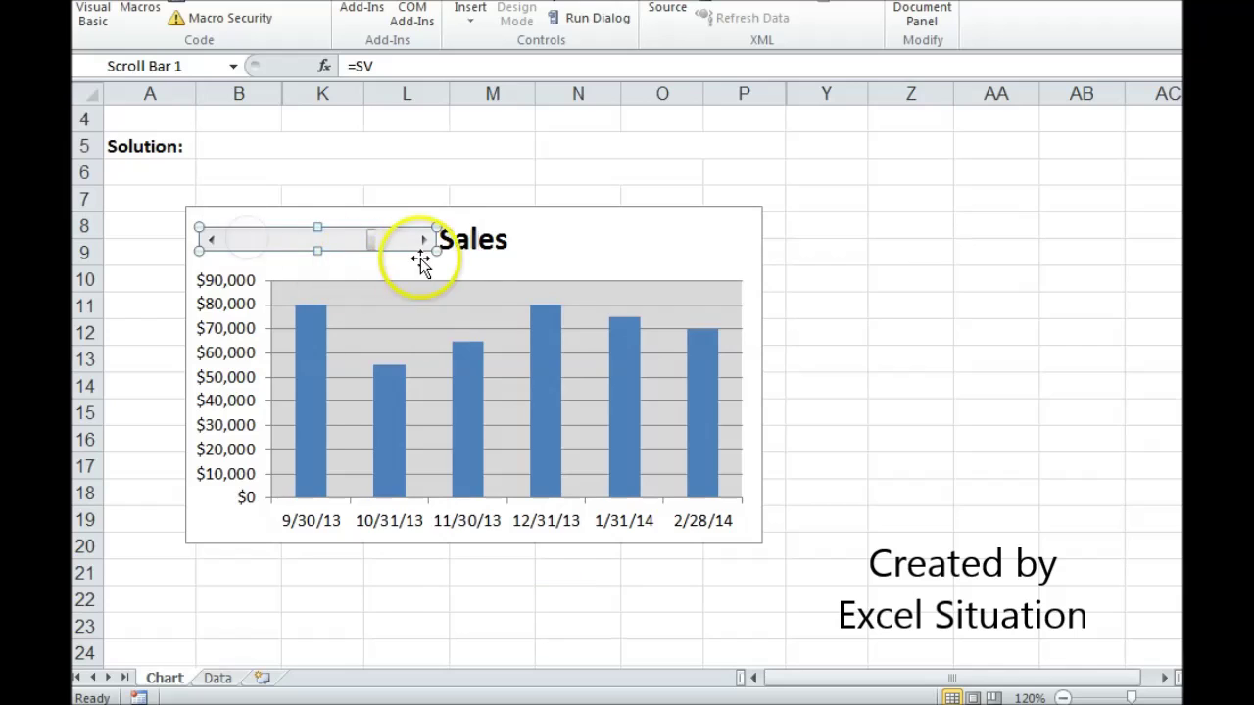
pyautogui.moveTo(434, 240); pyautogui.dragTo(370, 245)
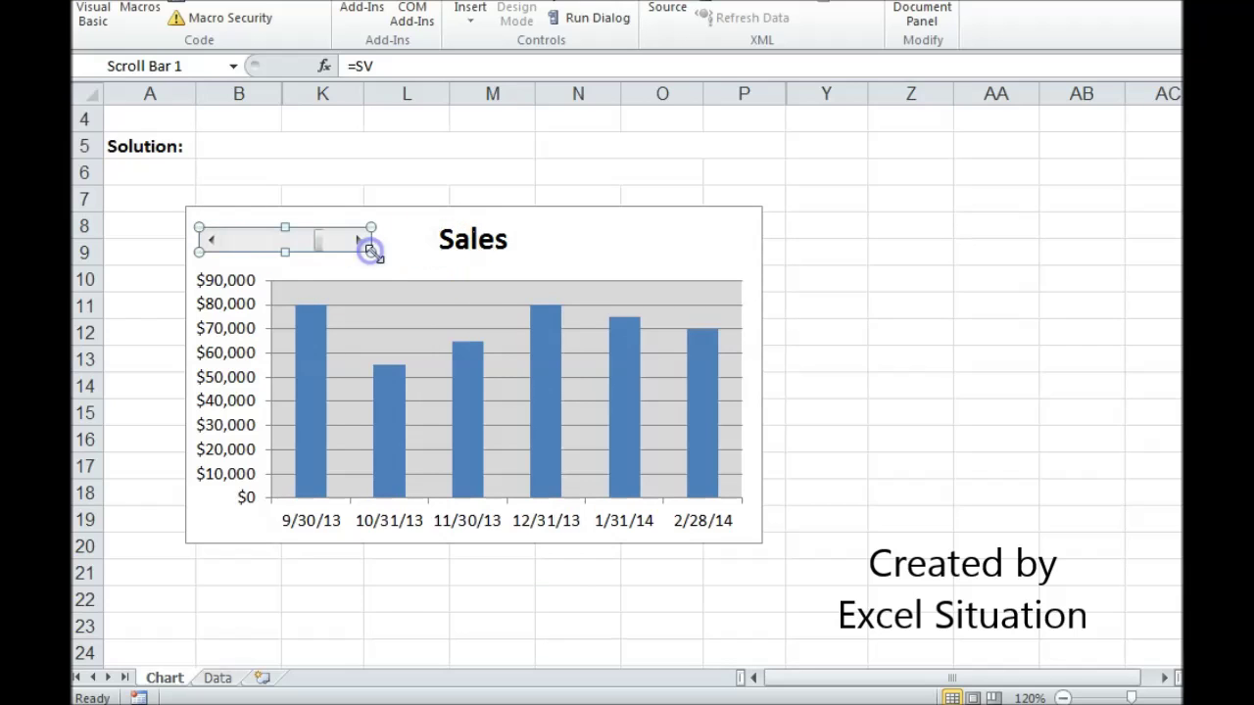
pyautogui.click(167, 279)
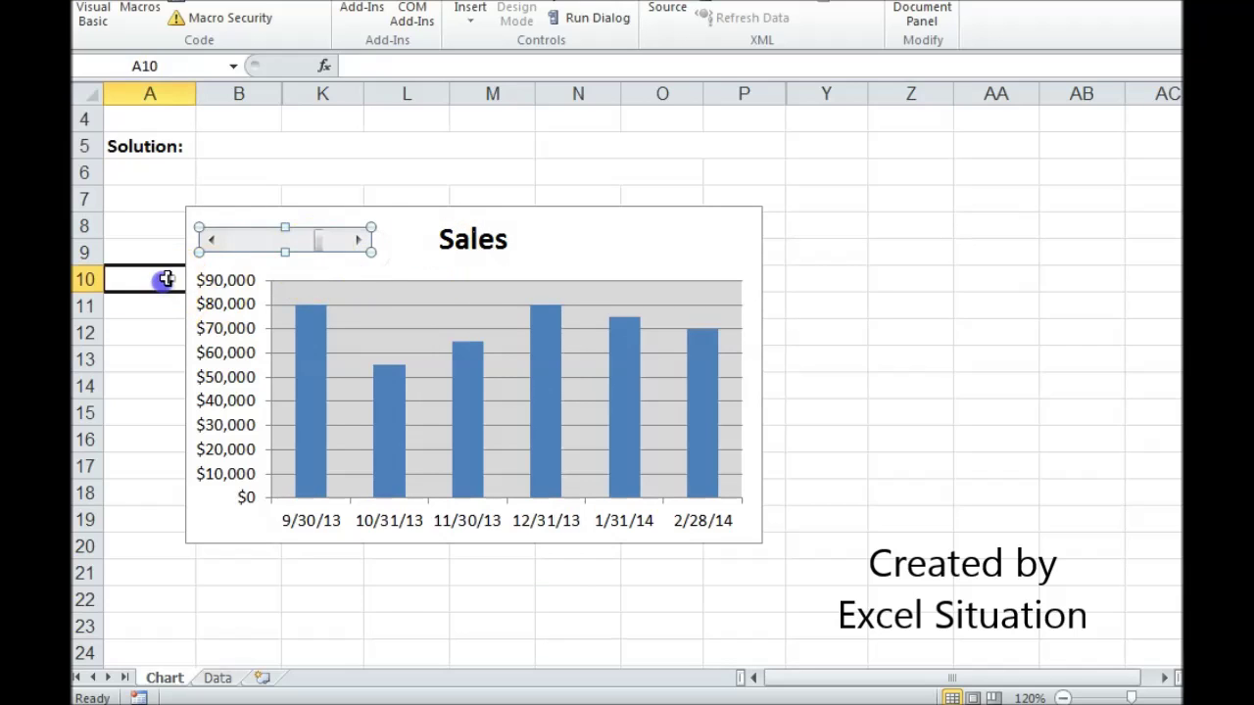
# - Test the repositioned scroll bar by moving the chart forward three months and back five months
pyautogui.click(363, 245)
pyautogui.click(363, 245)
pyautogui.click(362, 245)
pyautogui.click(211, 241)
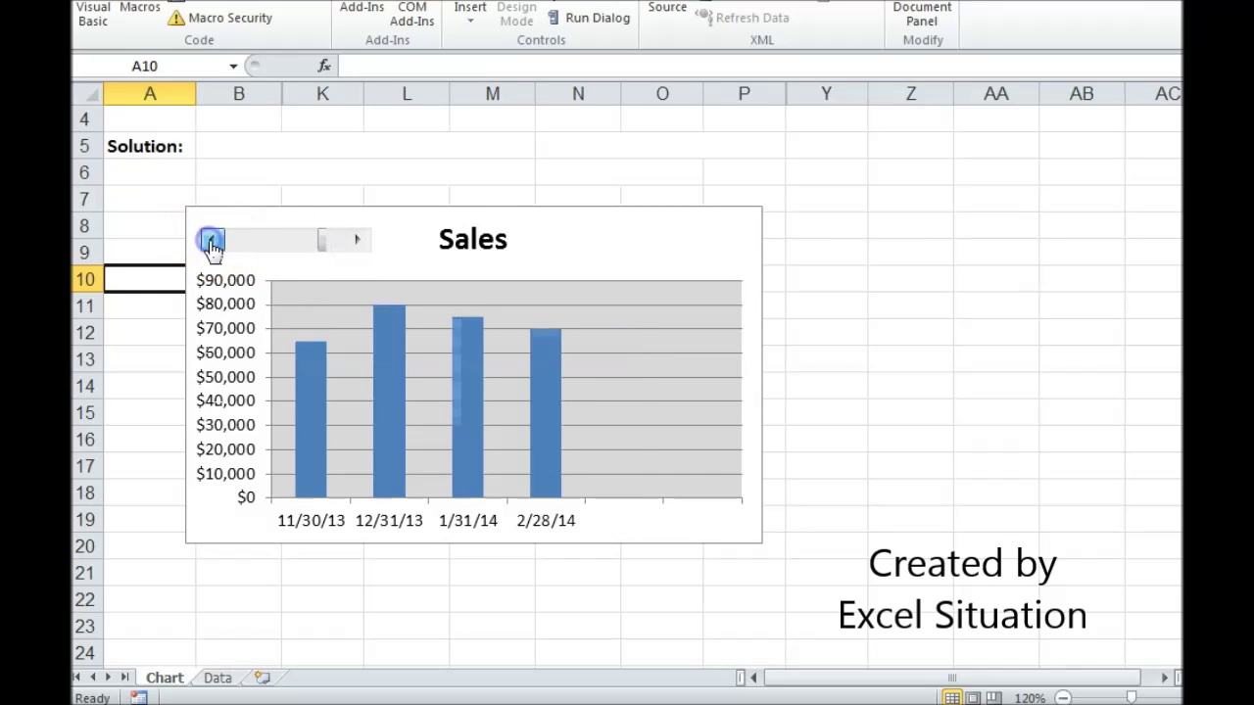
pyautogui.click(211, 241)
pyautogui.click(211, 241)
pyautogui.click(211, 241)
pyautogui.click(210, 241)
pyautogui.click(154, 412)
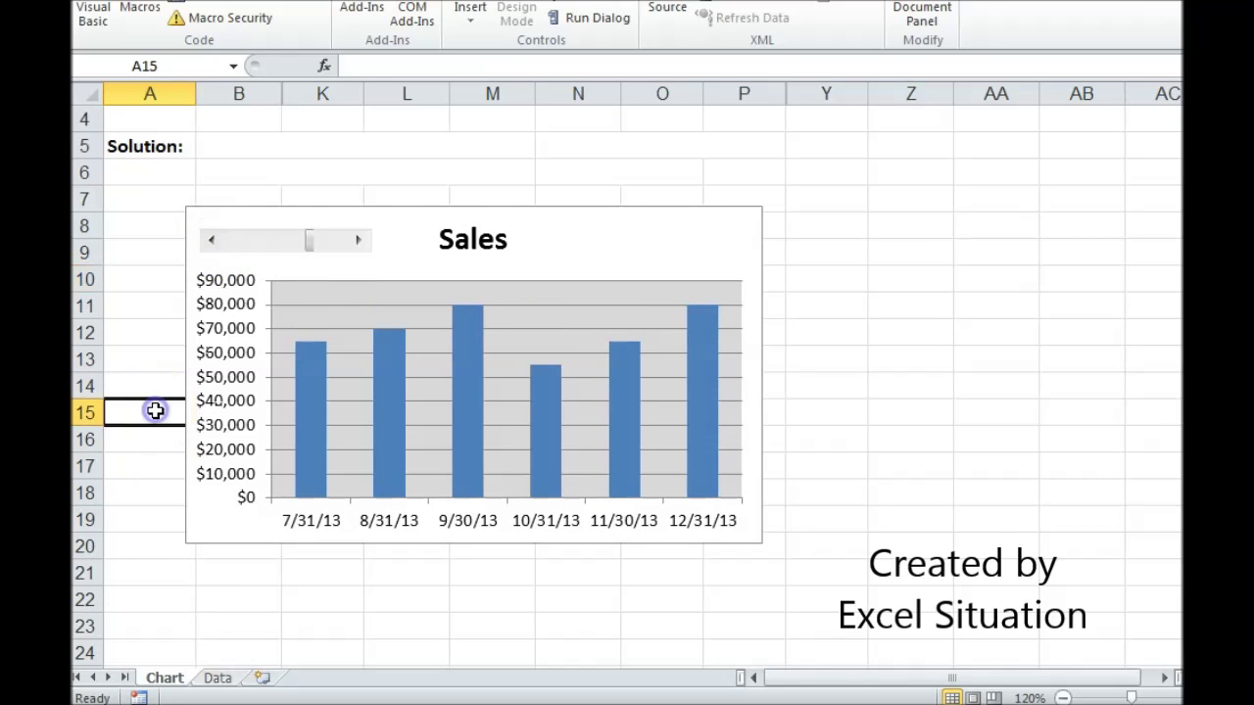
# - Set the font color of the solution notes in B5:O6 above the chart to black
pyautogui.scroll(1, 153, 412)
pyautogui.moveTo(232, 216); pyautogui.dragTo(650, 252)
pyautogui.click(147, 0)
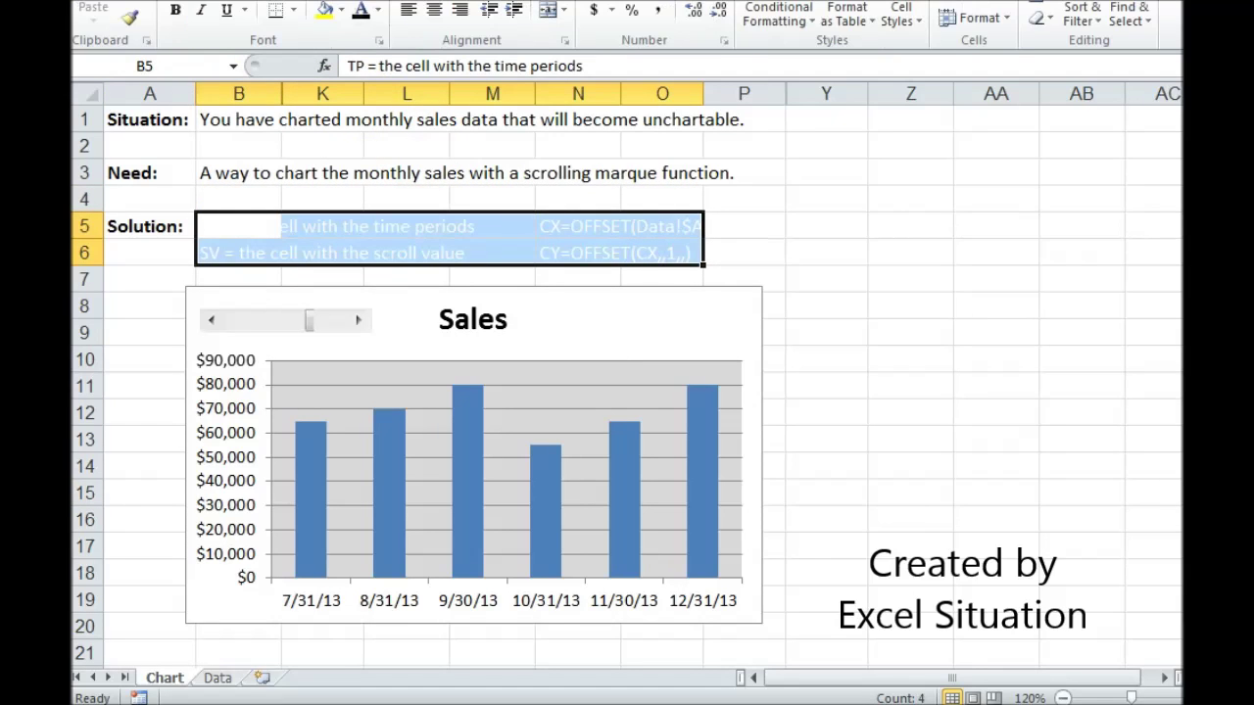
pyautogui.click(135, 231)
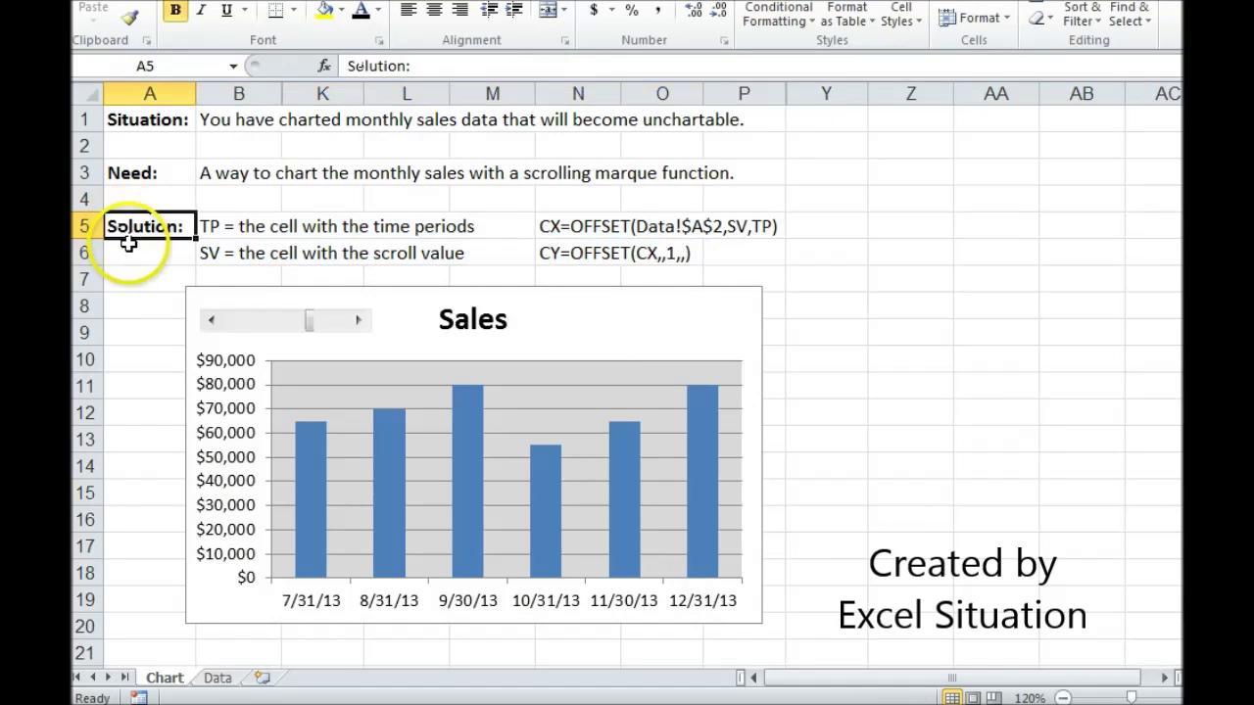
pyautogui.click(157, 174)
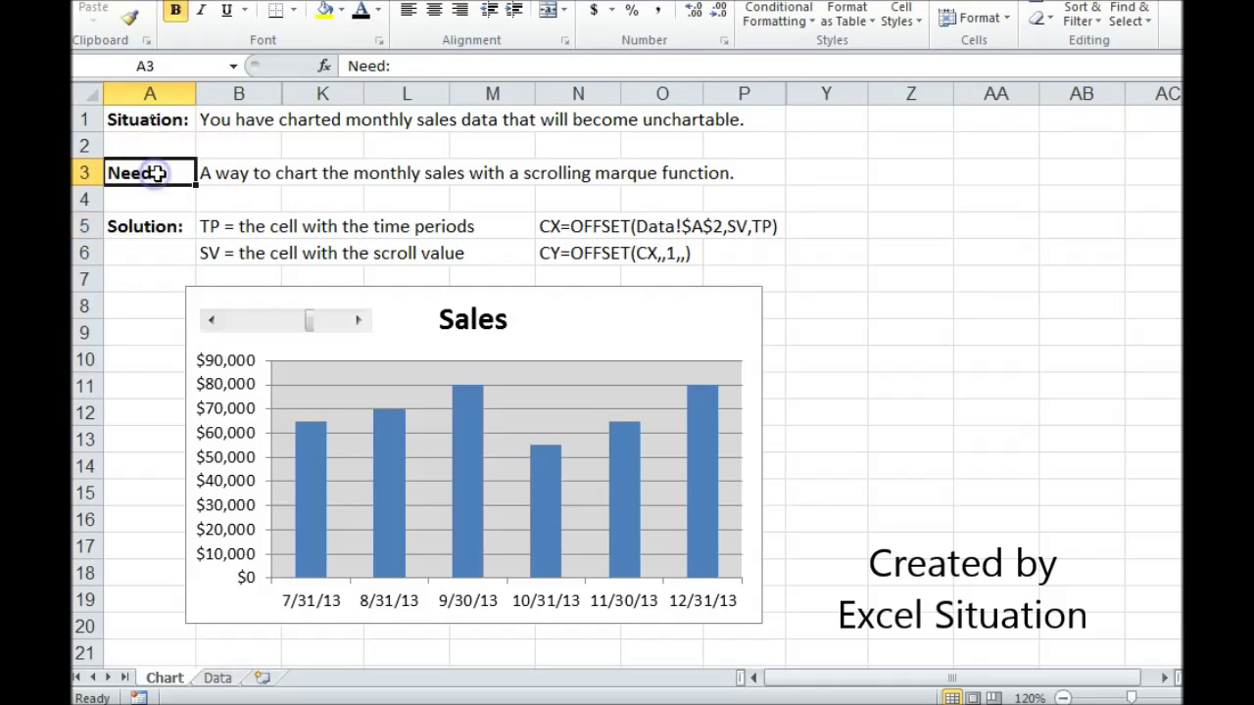